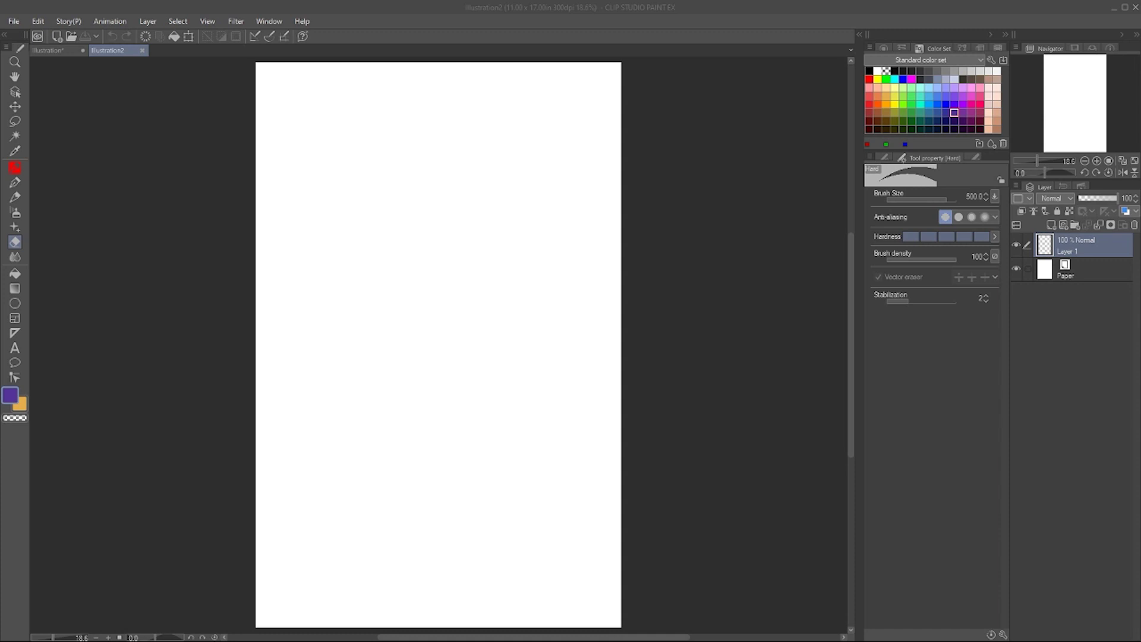
# Start a new 11 × 17 in, 300 dpi canvas named Illustration3 from File > New
pyautogui.click(56, 35)
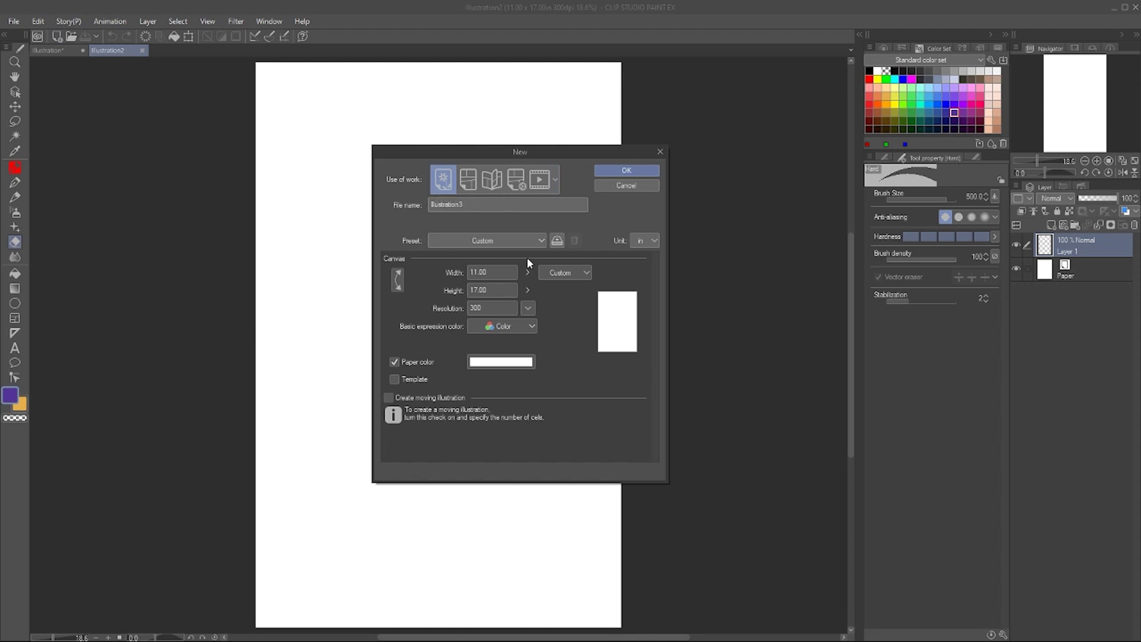
pyautogui.click(630, 170)
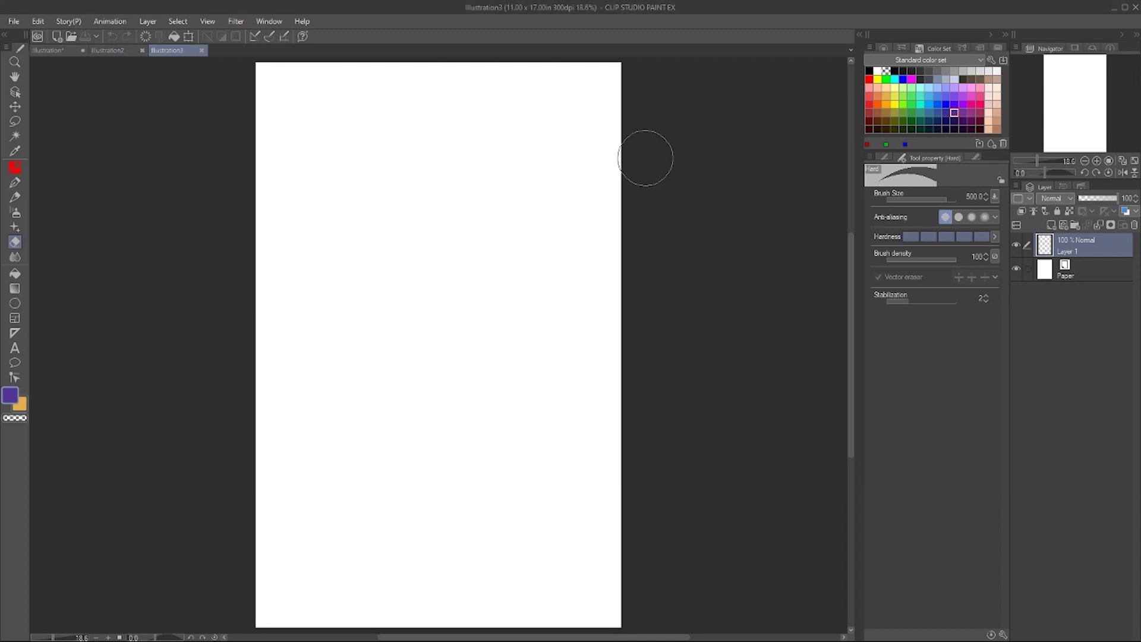
pyautogui.click(1079, 269)
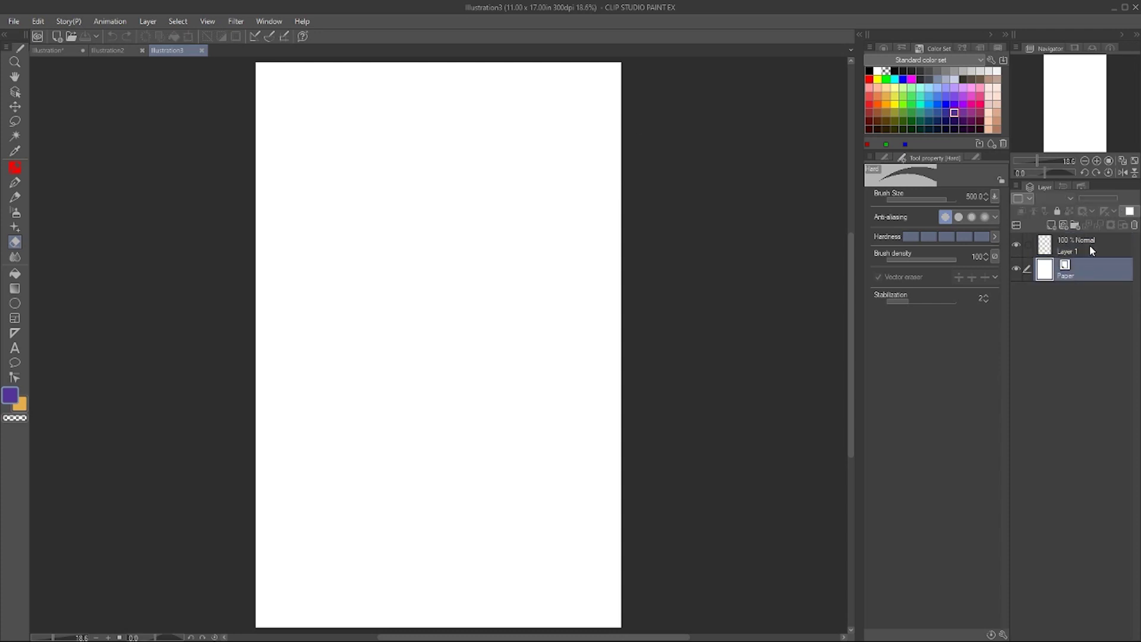
pyautogui.click(1090, 242)
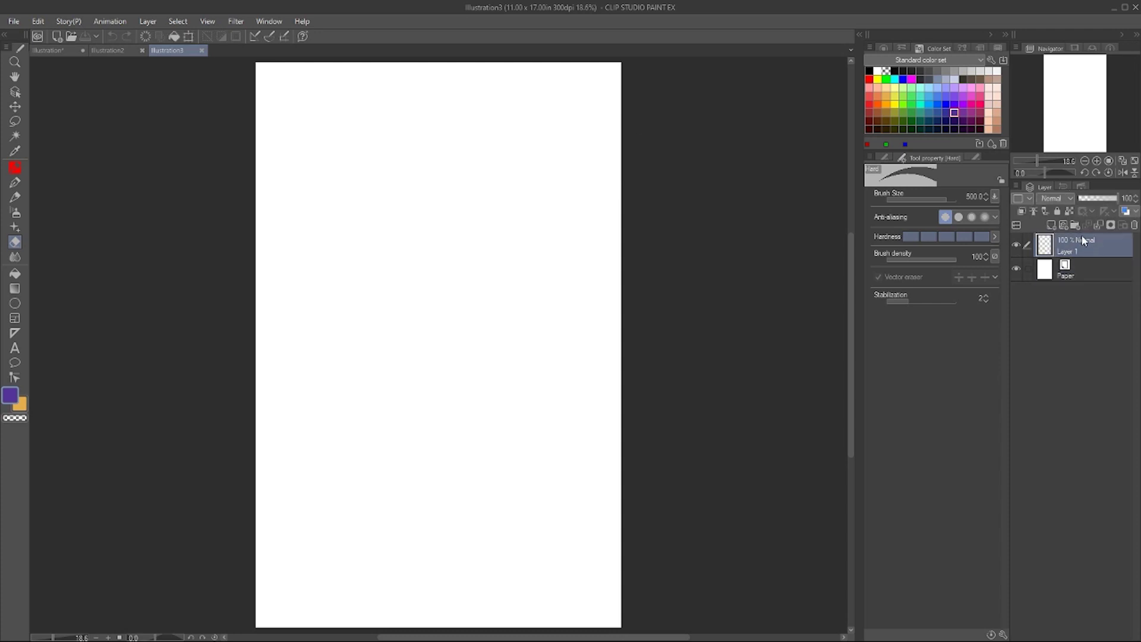
pyautogui.doubleClick(1070, 269)
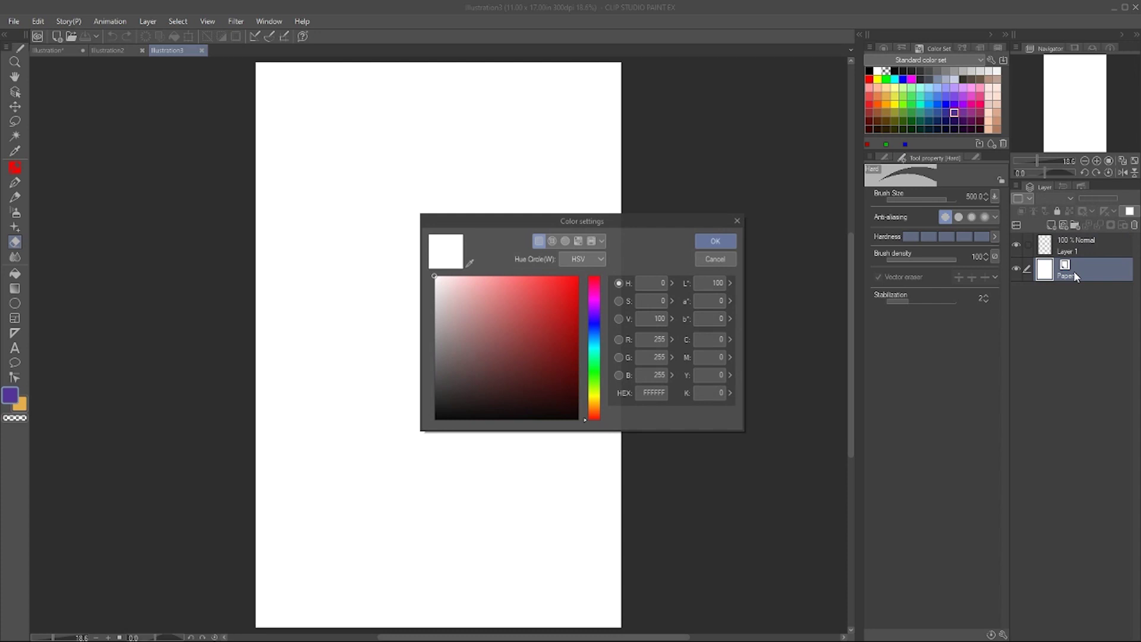
pyautogui.click(458, 359)
pyautogui.moveTo(458, 359); pyautogui.dragTo(454, 354)
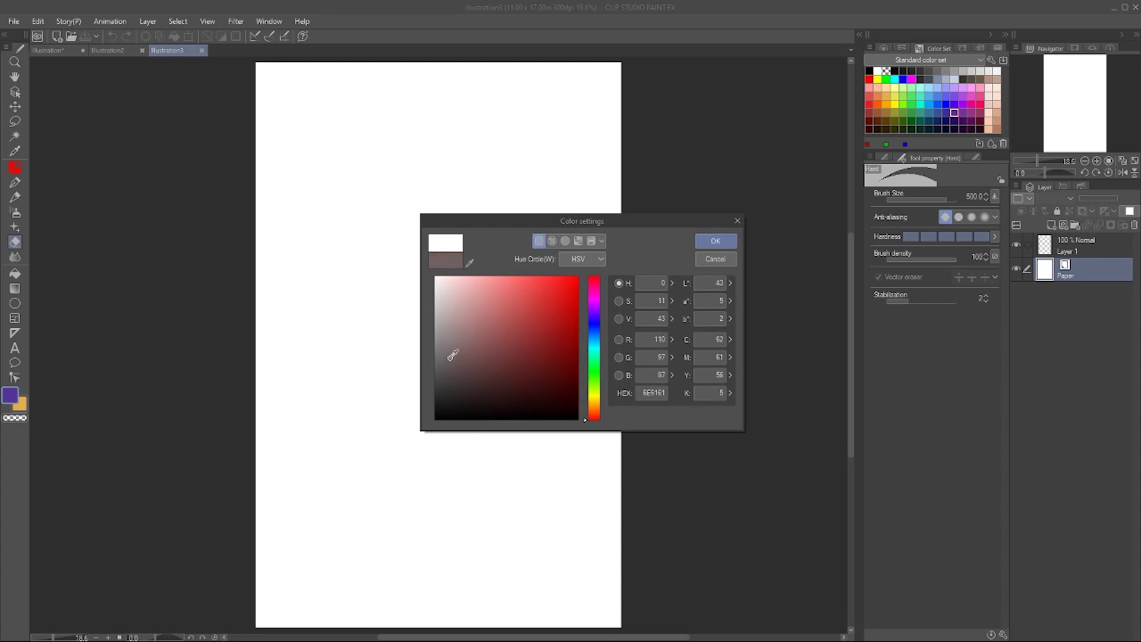
pyautogui.click(716, 243)
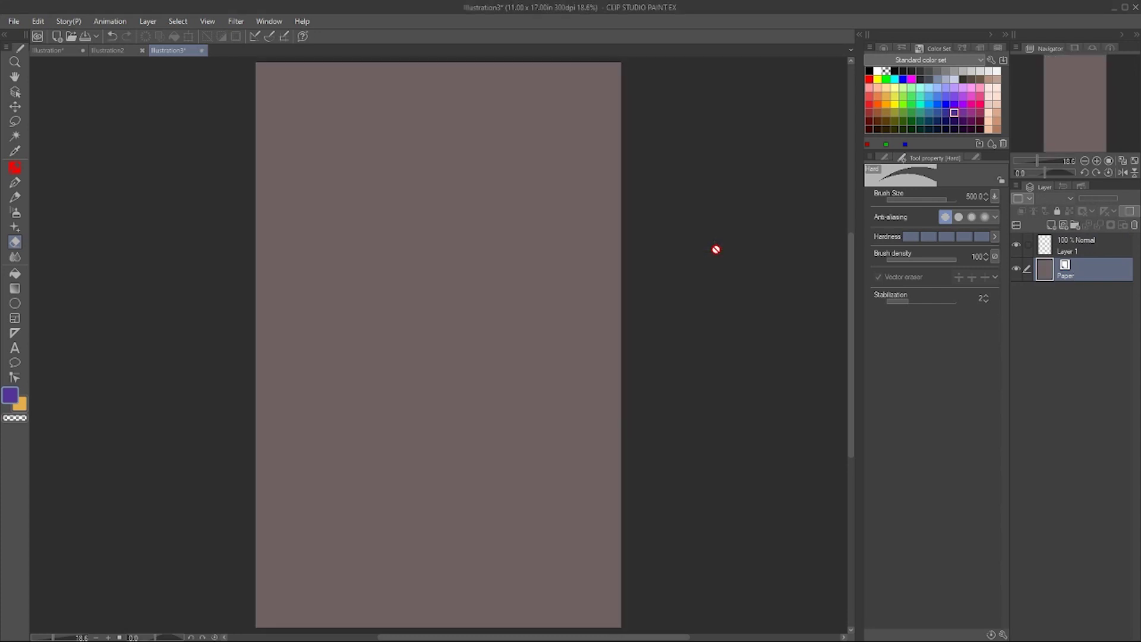
pyautogui.click(1088, 249)
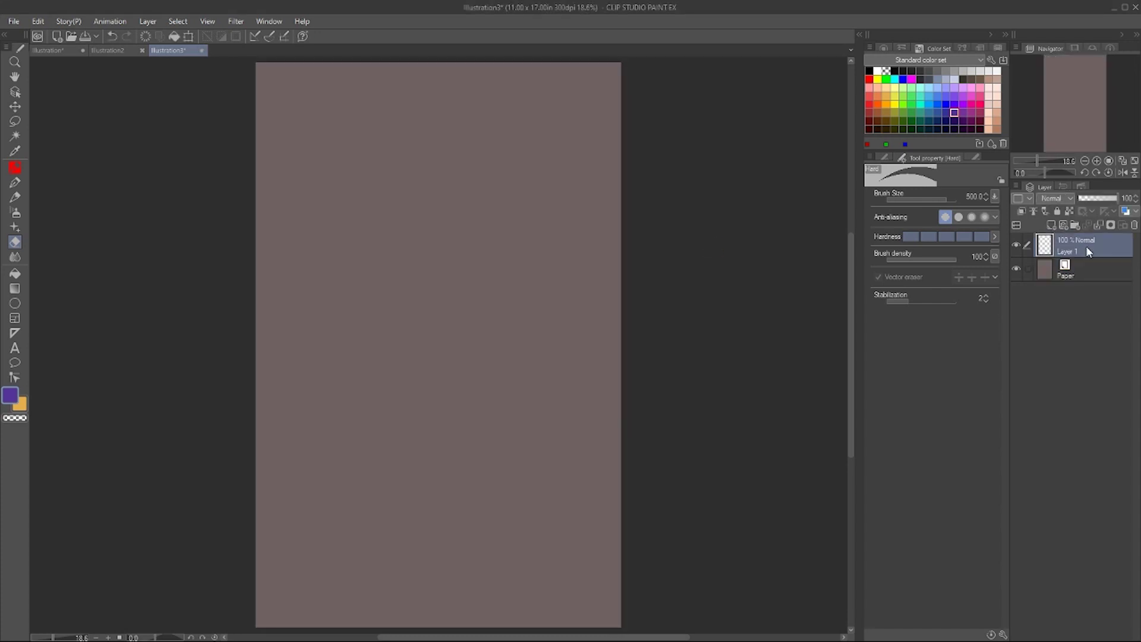
pyautogui.click(15, 183)
pyautogui.doubleClick(1065, 268)
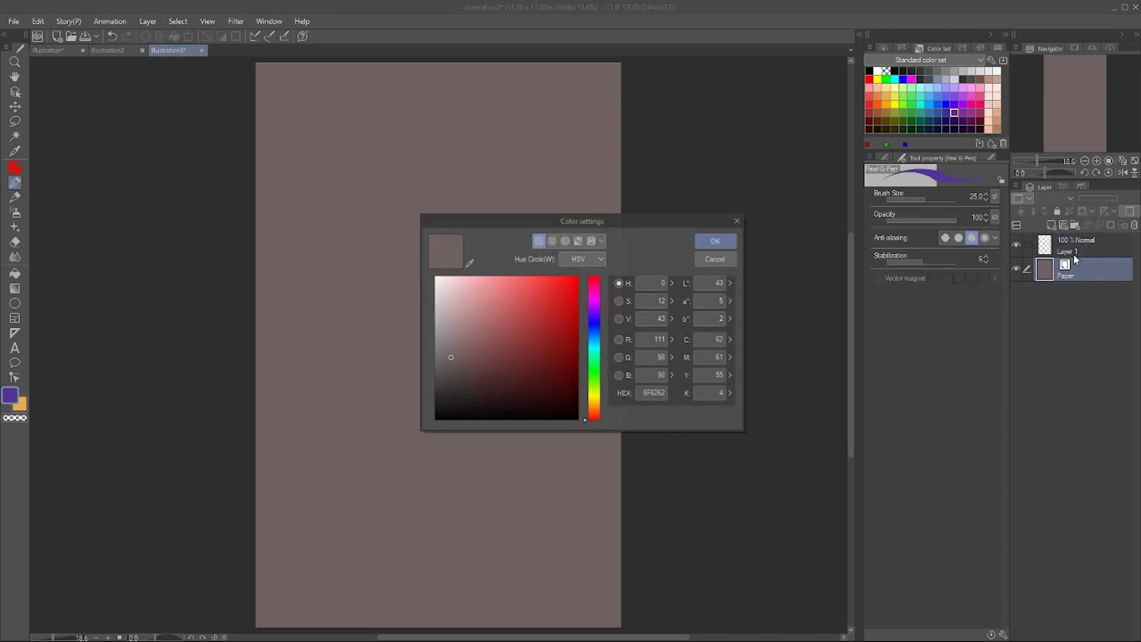
pyautogui.moveTo(449, 357); pyautogui.dragTo(433, 269)
# Fill Layer 1 with the blue Color Set swatch using the Fill bucket
pyautogui.click(717, 238)
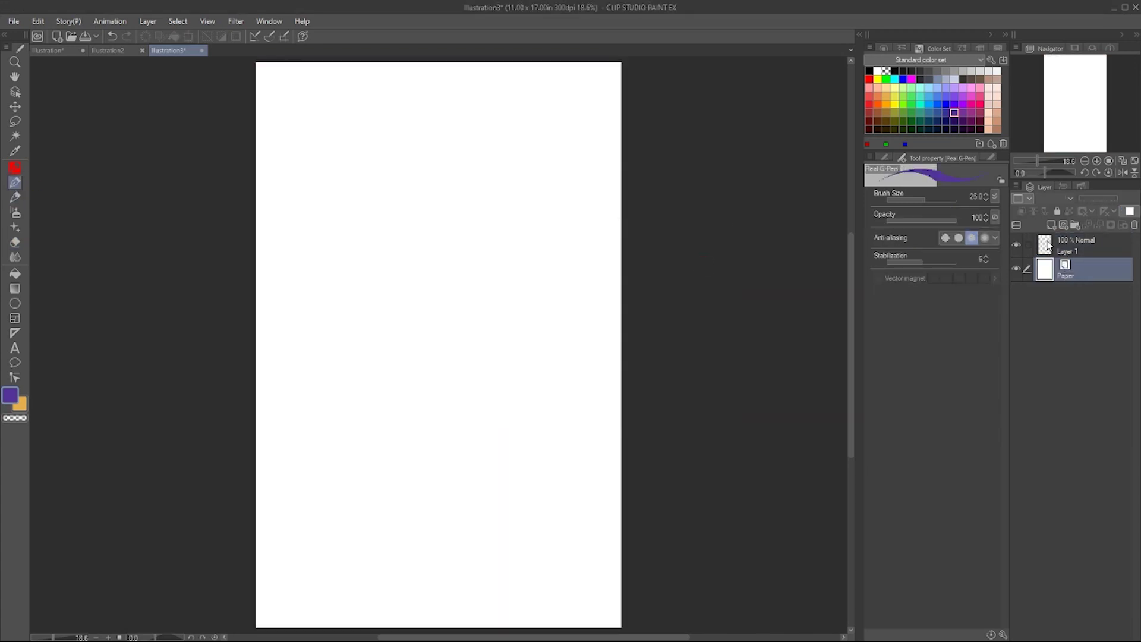
pyautogui.click(1070, 253)
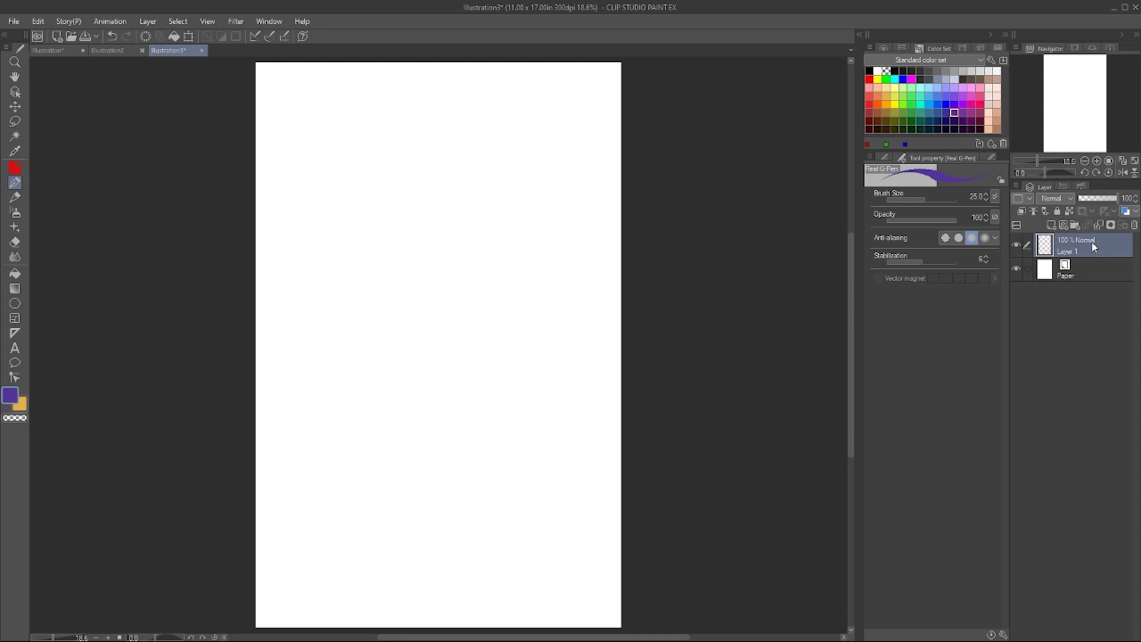
pyautogui.click(937, 96)
pyautogui.click(15, 273)
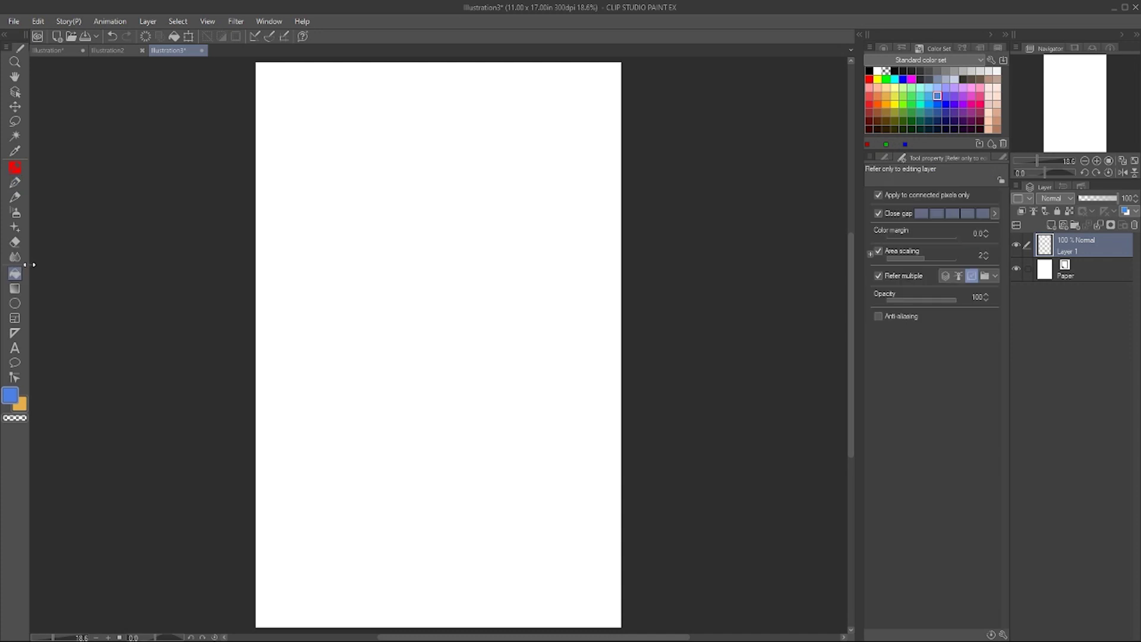
pyautogui.click(524, 386)
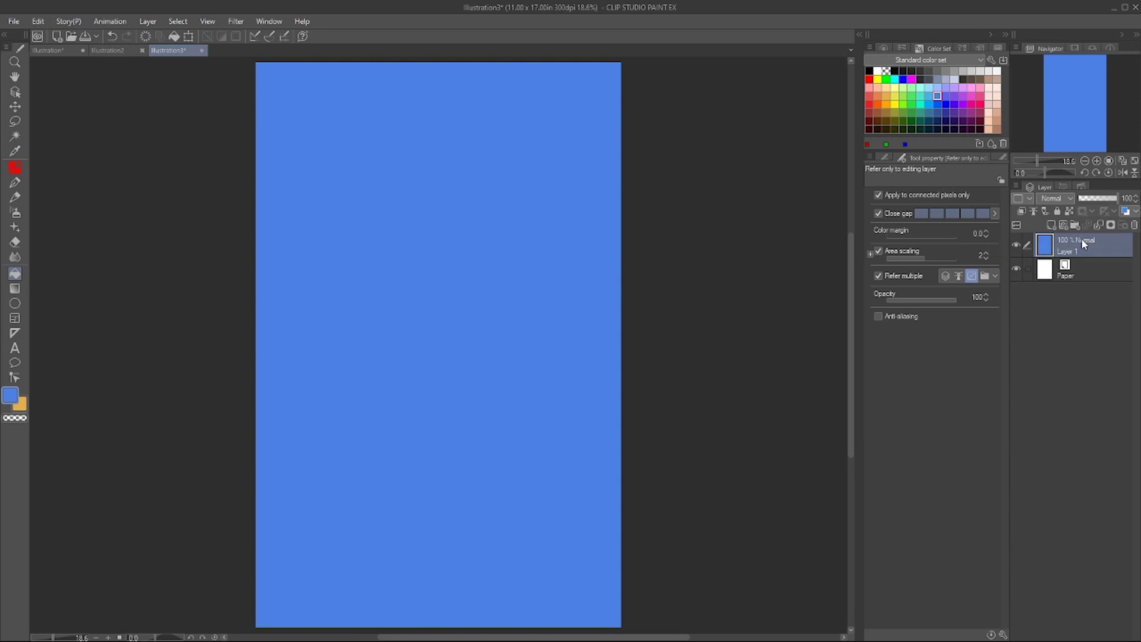
# Add Layer 2 above the blue Layer 1 and set its blending mode to Multiply
pyautogui.click(1052, 225)
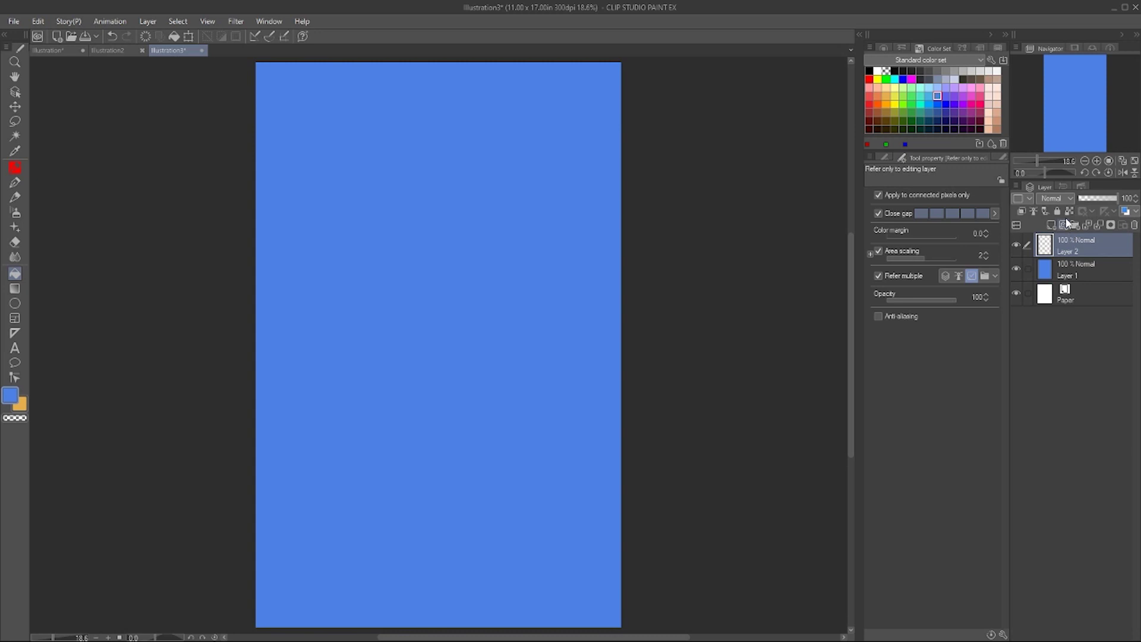
pyautogui.click(1068, 198)
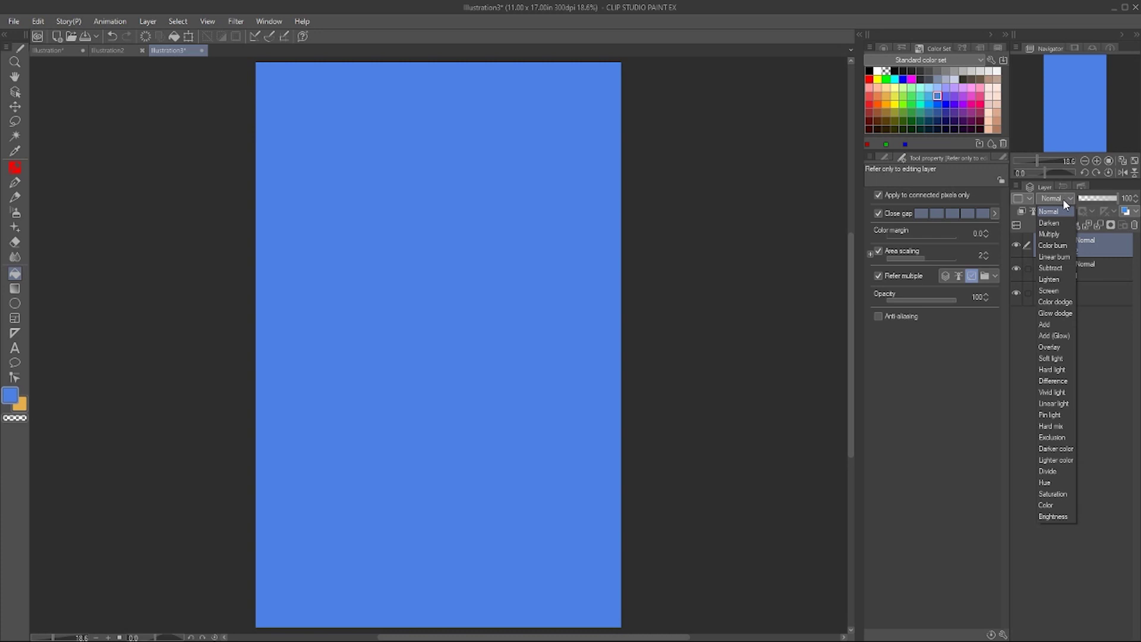
pyautogui.click(1063, 233)
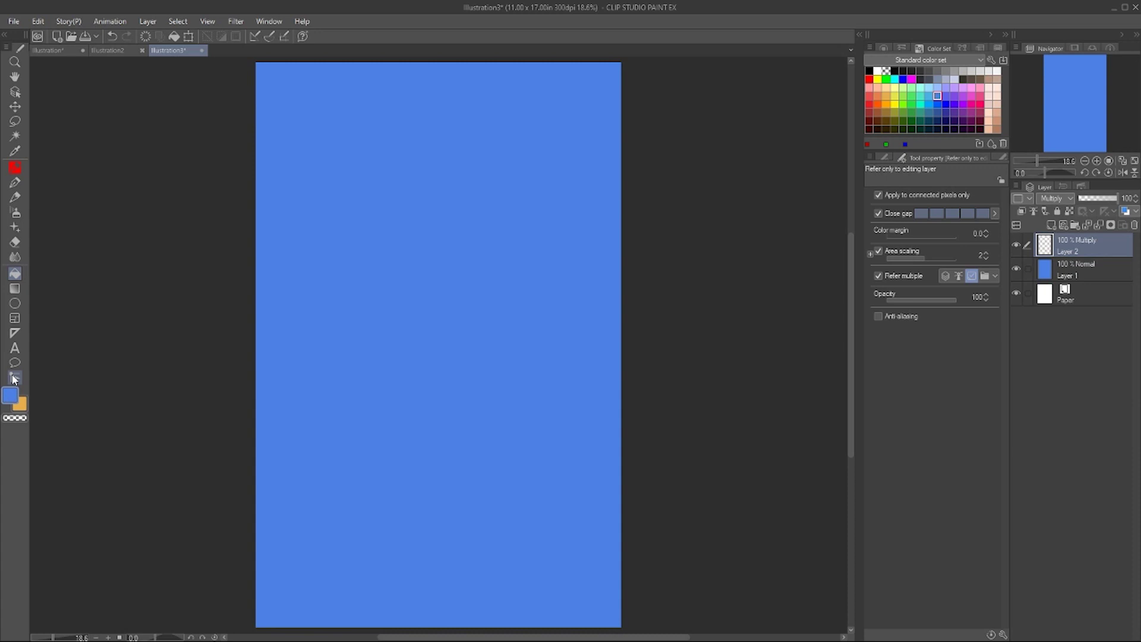
pyautogui.click(15, 169)
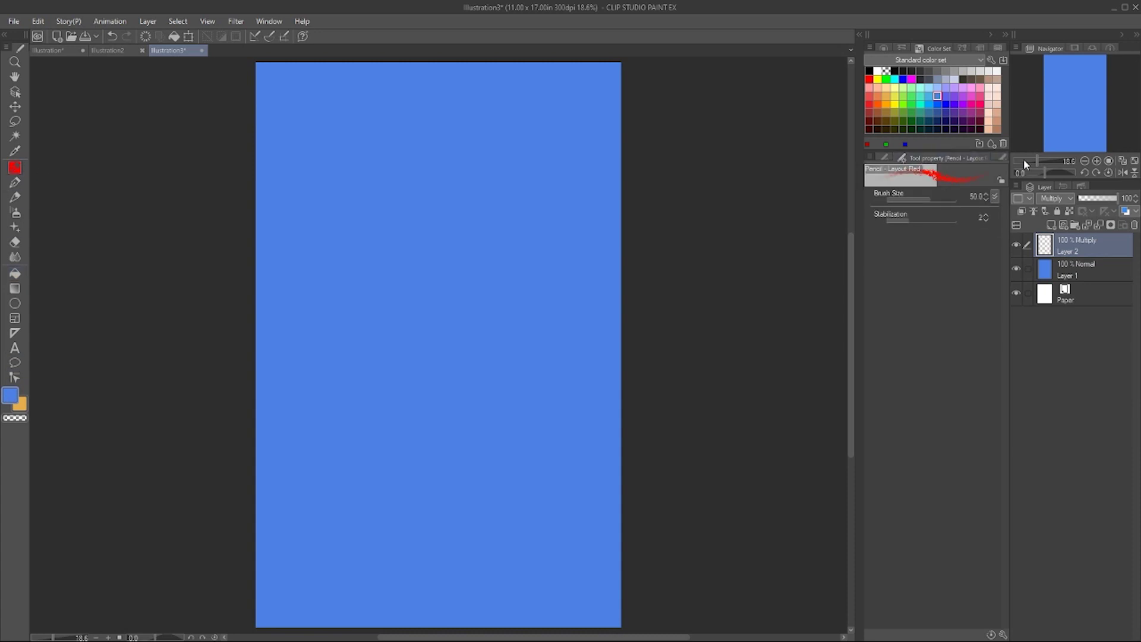
# Paint a tall vertical stroke with the Inker - Manga Studio 4 Brush v2
pyautogui.click(997, 156)
pyautogui.click(938, 189)
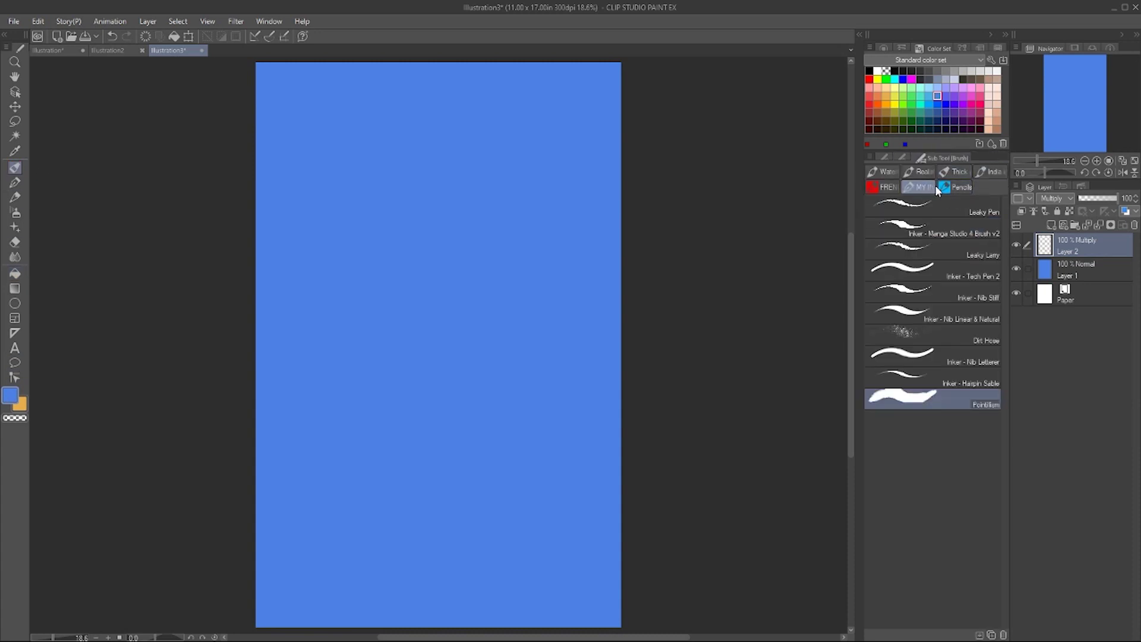
pyautogui.click(955, 227)
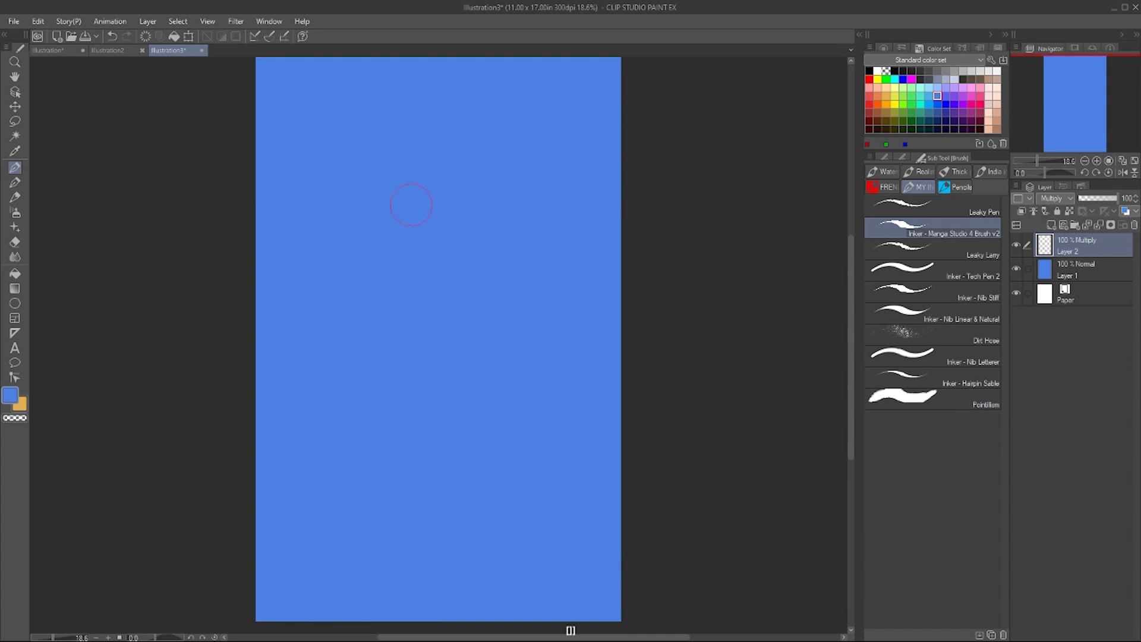
pyautogui.moveTo(415, 187)
pyautogui.mouseDown()
pyautogui.moveTo(421, 450)
pyautogui.moveTo(425, 147)
pyautogui.moveTo(440, 399)
pyautogui.moveTo(450, 160)
pyautogui.moveTo(444, 381)
pyautogui.moveTo(423, 153)
pyautogui.moveTo(413, 450)
pyautogui.moveTo(412, 159)
pyautogui.moveTo(429, 142)
pyautogui.moveTo(446, 247)
pyautogui.moveTo(445, 436)
pyautogui.moveTo(405, 458)
pyautogui.moveTo(436, 435)
pyautogui.mouseUp()
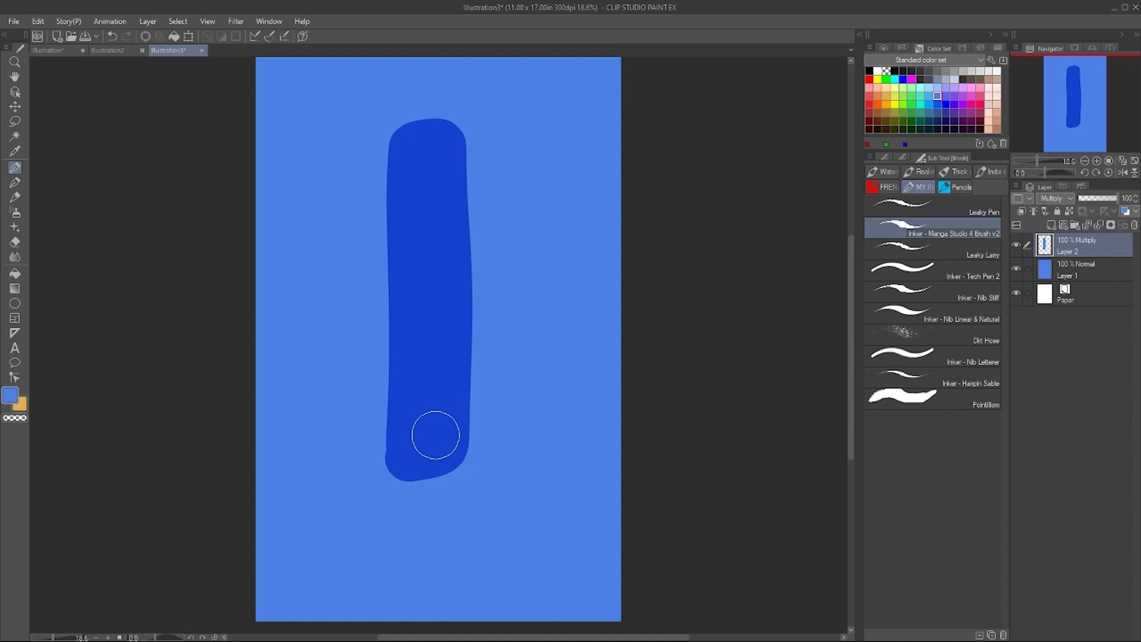
# Try periwinkle, navy, peach and grey-blue test strokes beside the bar, undoing each one
pyautogui.click(946, 88)
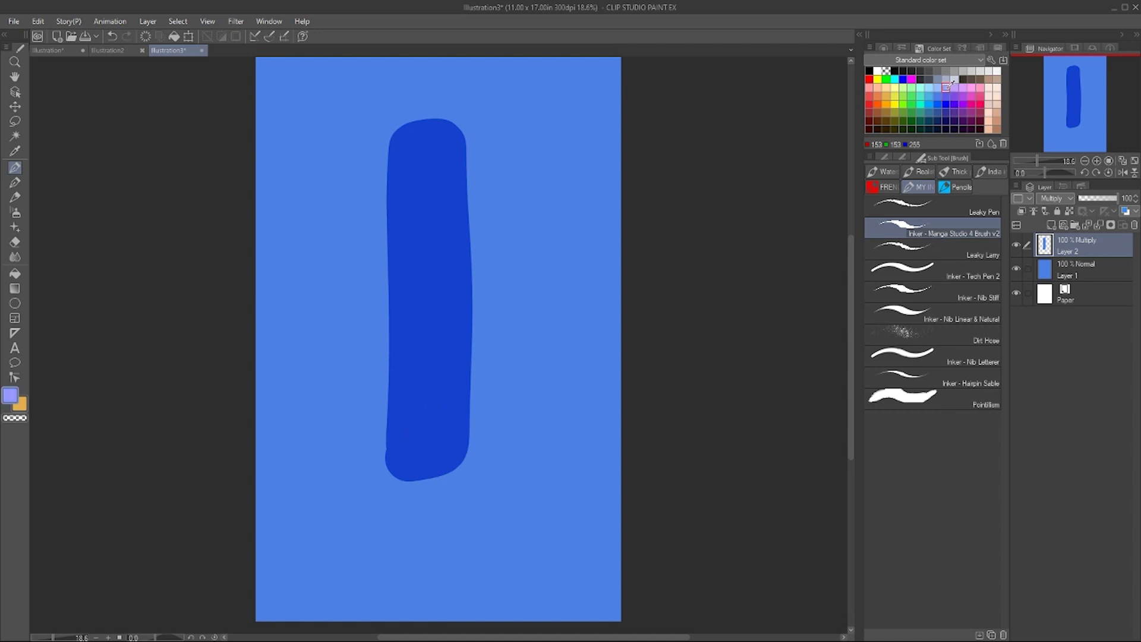
pyautogui.moveTo(552, 279); pyautogui.dragTo(551, 359)
pyautogui.hotkey('ctrl', 'z')
pyautogui.click(972, 80)
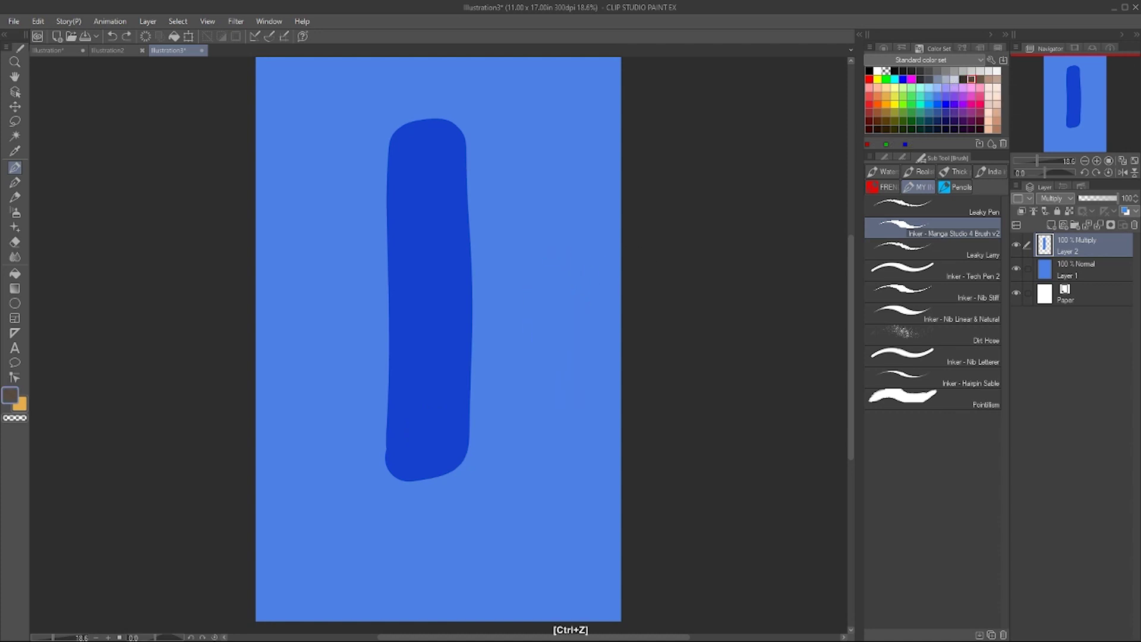
pyautogui.moveTo(555, 207); pyautogui.dragTo(545, 374)
pyautogui.hotkey('ctrl', 'z')
pyautogui.click(996, 96)
pyautogui.moveTo(493, 262)
pyautogui.mouseDown()
pyautogui.moveTo(484, 365)
pyautogui.moveTo(479, 311)
pyautogui.moveTo(490, 411)
pyautogui.mouseUp()
pyautogui.hotkey('ctrl', 'z')
pyautogui.click(946, 79)
pyautogui.moveTo(469, 148)
pyautogui.mouseDown()
pyautogui.moveTo(468, 406)
pyautogui.moveTo(474, 143)
pyautogui.moveTo(488, 464)
pyautogui.mouseUp()
pyautogui.hotkey('ctrl', 'z')
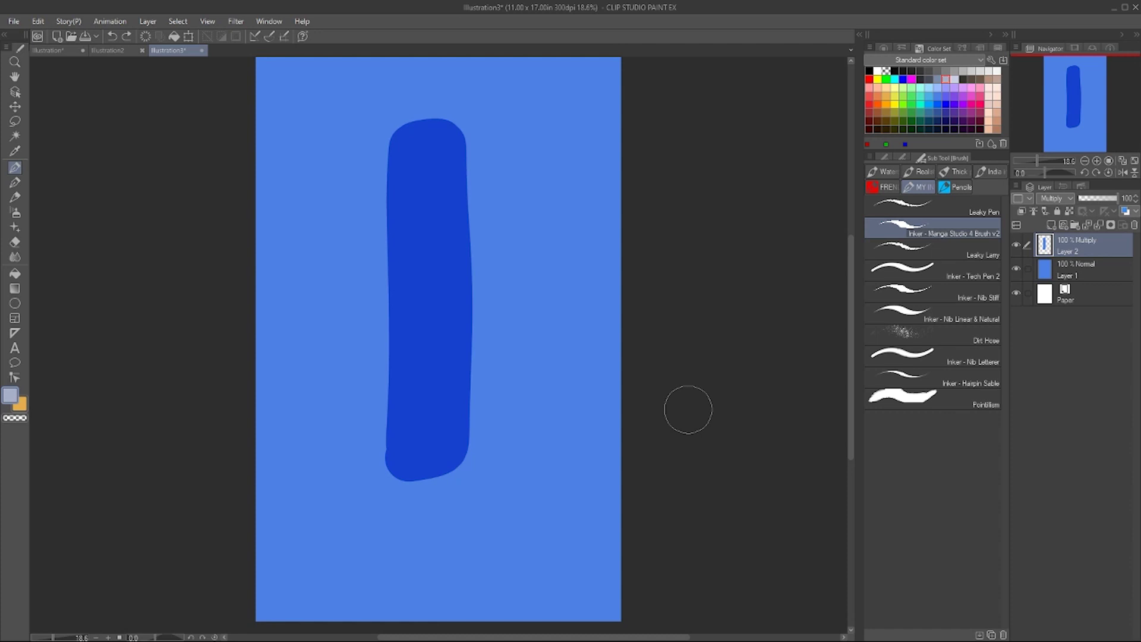
# Add Layer 3 above Layer 2 with Screen blending
pyautogui.click(1052, 226)
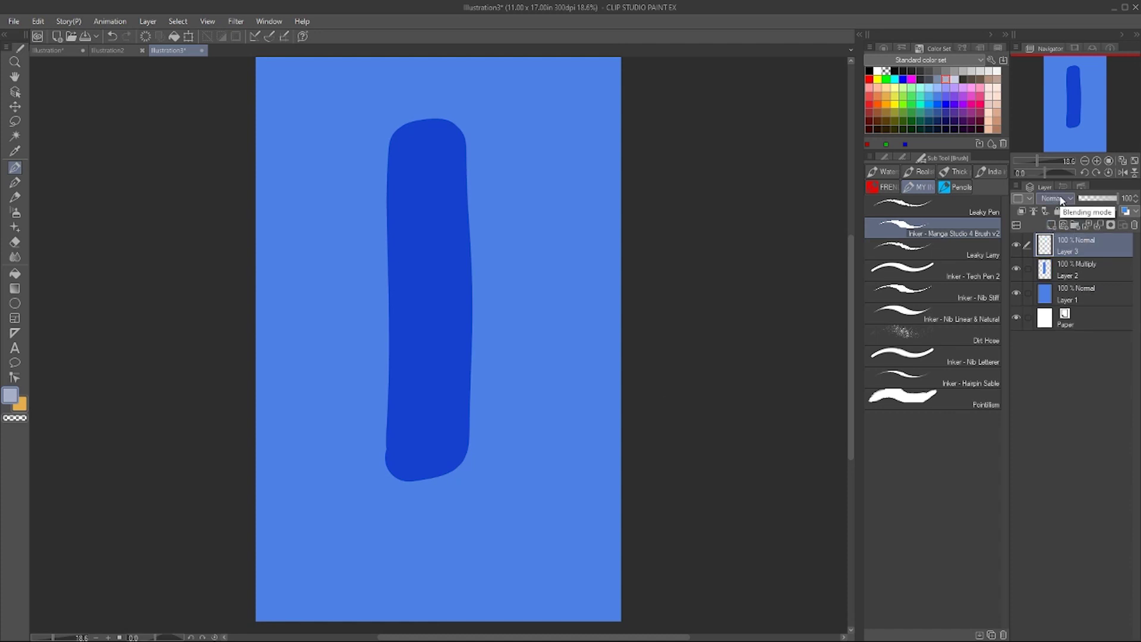
pyautogui.click(1062, 202)
pyautogui.click(1049, 291)
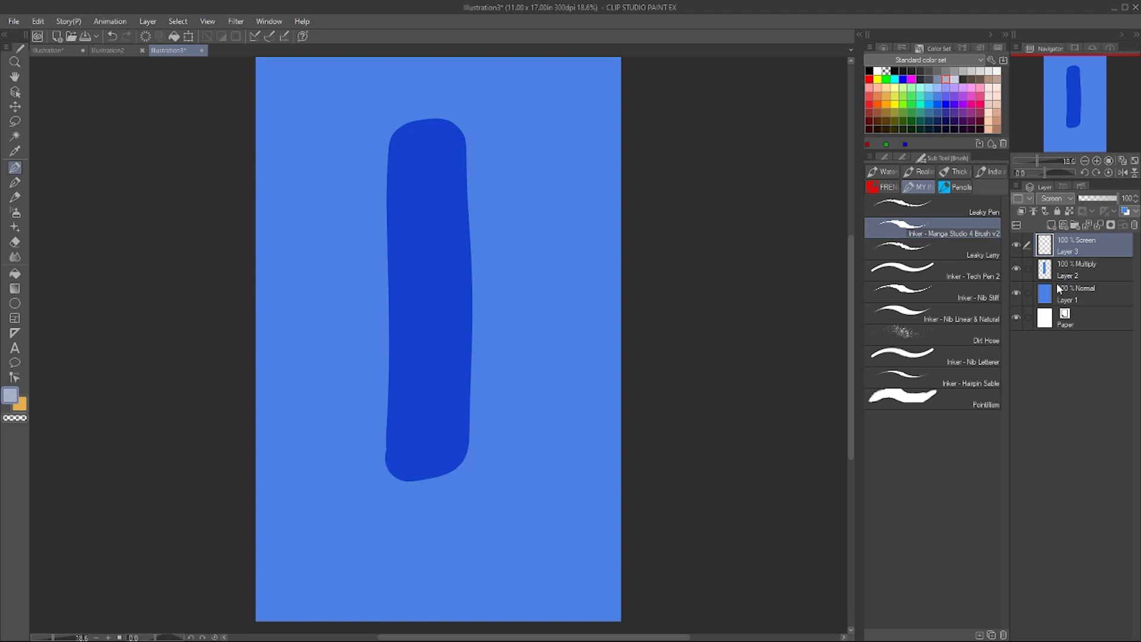
# Sample the light blue background and paint a light-blue vertical stroke beside the dark one
pyautogui.click(16, 152)
pyautogui.click(312, 95)
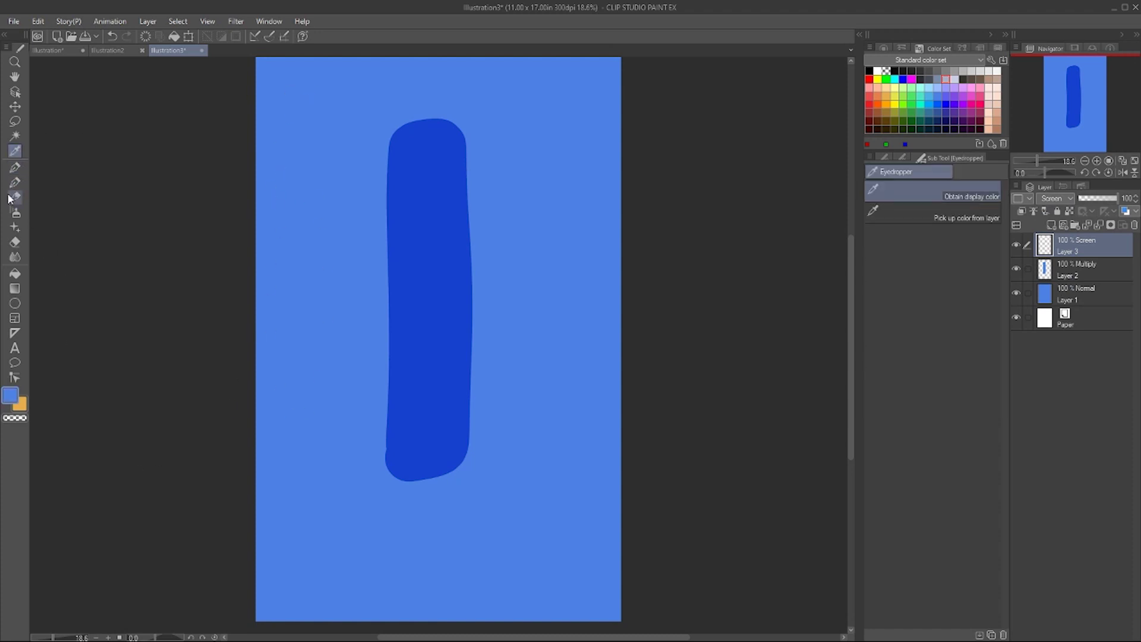
pyautogui.press('b')
pyautogui.moveTo(499, 126)
pyautogui.mouseDown()
pyautogui.moveTo(505, 458)
pyautogui.moveTo(525, 457)
pyautogui.moveTo(532, 271)
pyautogui.moveTo(525, 135)
pyautogui.moveTo(501, 128)
pyautogui.moveTo(505, 445)
pyautogui.moveTo(538, 444)
pyautogui.moveTo(533, 147)
pyautogui.moveTo(533, 162)
pyautogui.moveTo(582, 165)
pyautogui.moveTo(581, 403)
pyautogui.moveTo(580, 141)
pyautogui.moveTo(584, 399)
pyautogui.mouseUp()
# Paint pink and pale-pink vertical strokes out to the canvas's right edge
pyautogui.click(877, 96)
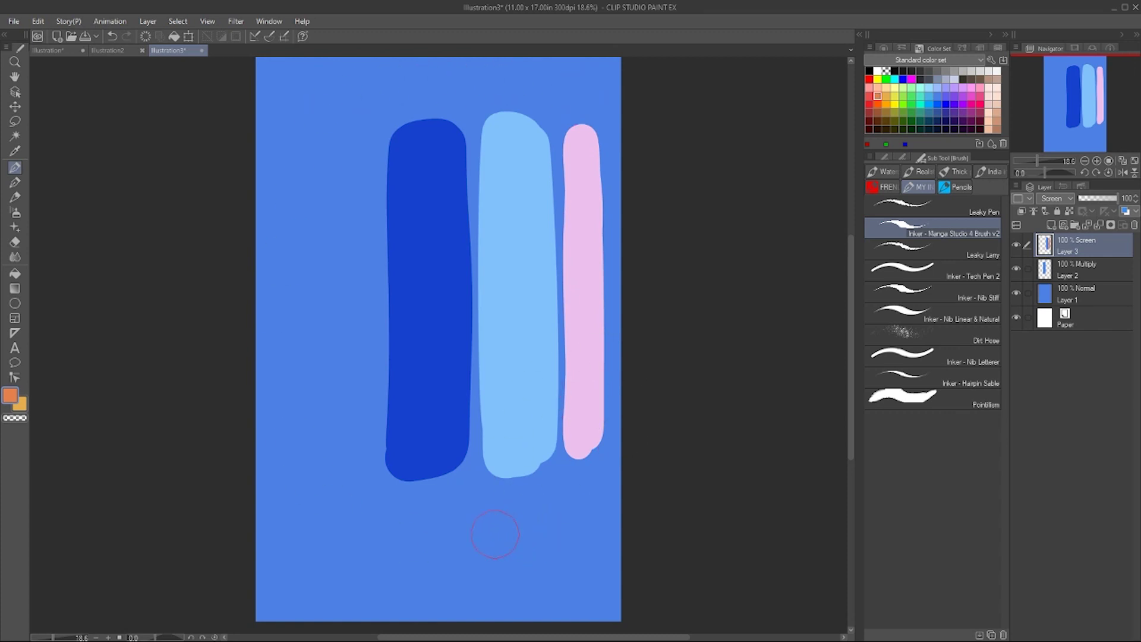
pyautogui.click(971, 79)
pyautogui.moveTo(602, 143)
pyautogui.mouseDown()
pyautogui.moveTo(594, 416)
pyautogui.moveTo(605, 476)
pyautogui.mouseUp()
pyautogui.click(997, 87)
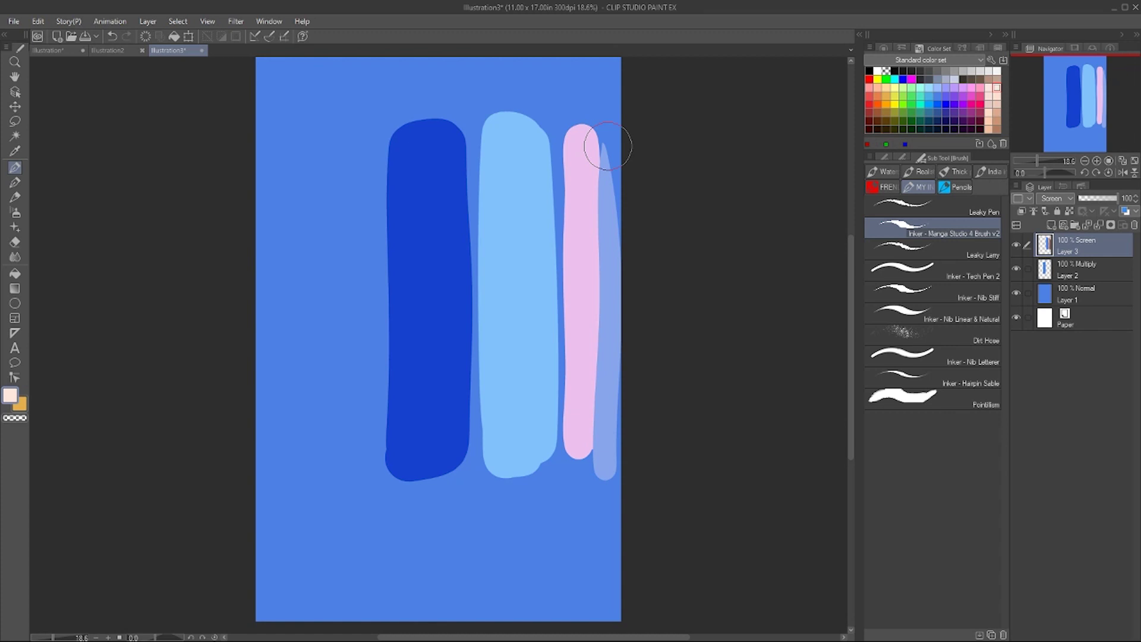
pyautogui.moveTo(609, 138); pyautogui.dragTo(605, 478)
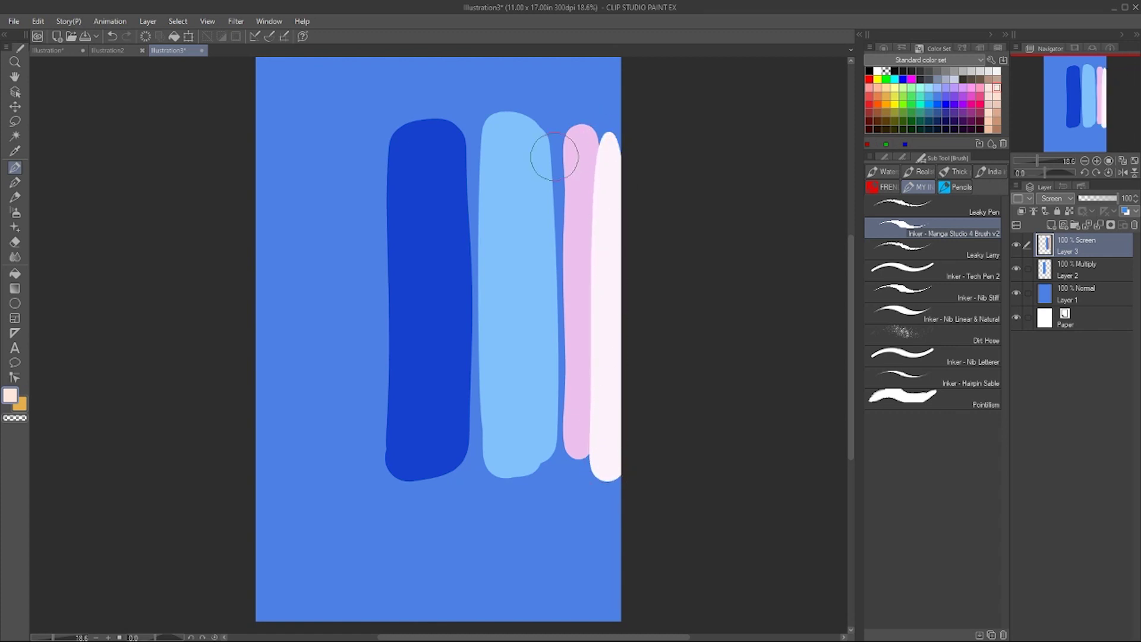
# Set up glow Layer 4 with Add (Glow) blending
pyautogui.click(1098, 271)
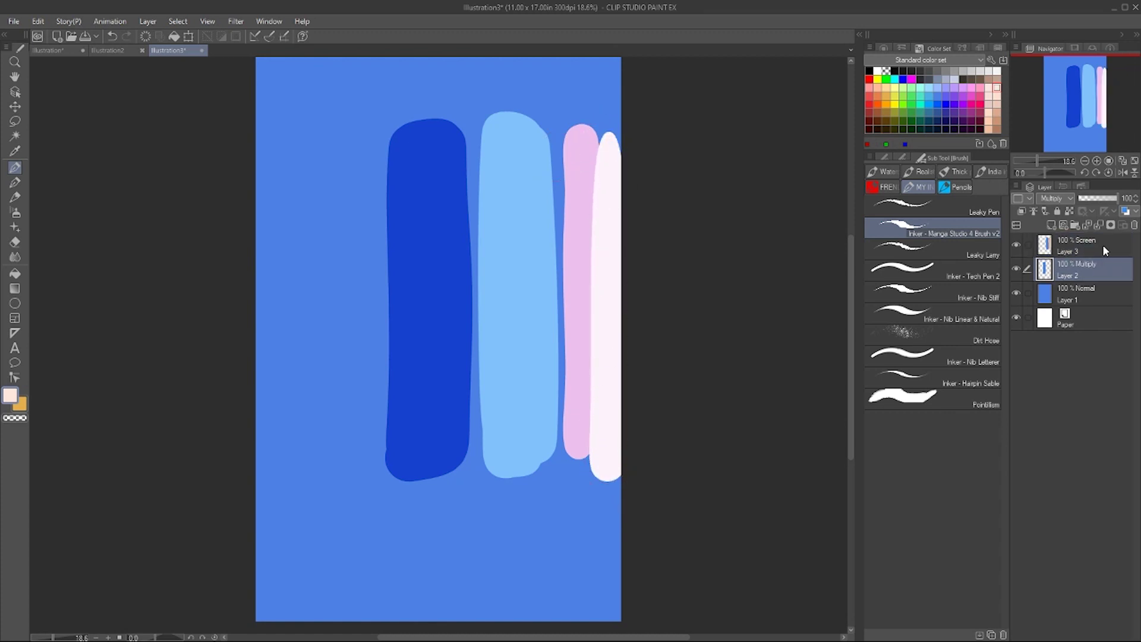
pyautogui.click(1101, 243)
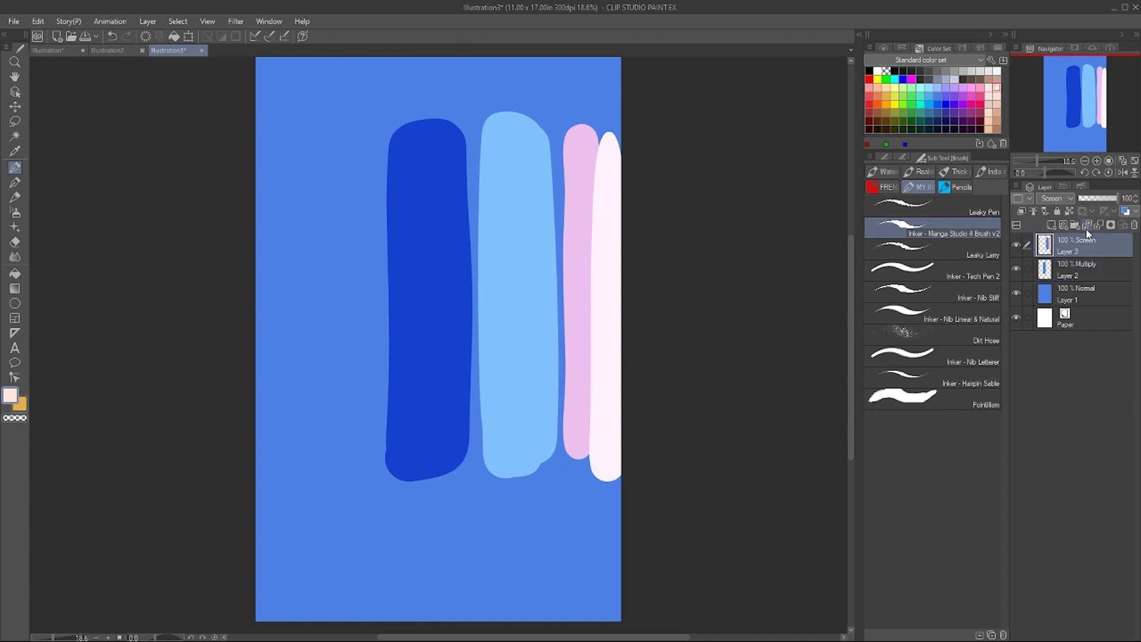
pyautogui.click(1056, 198)
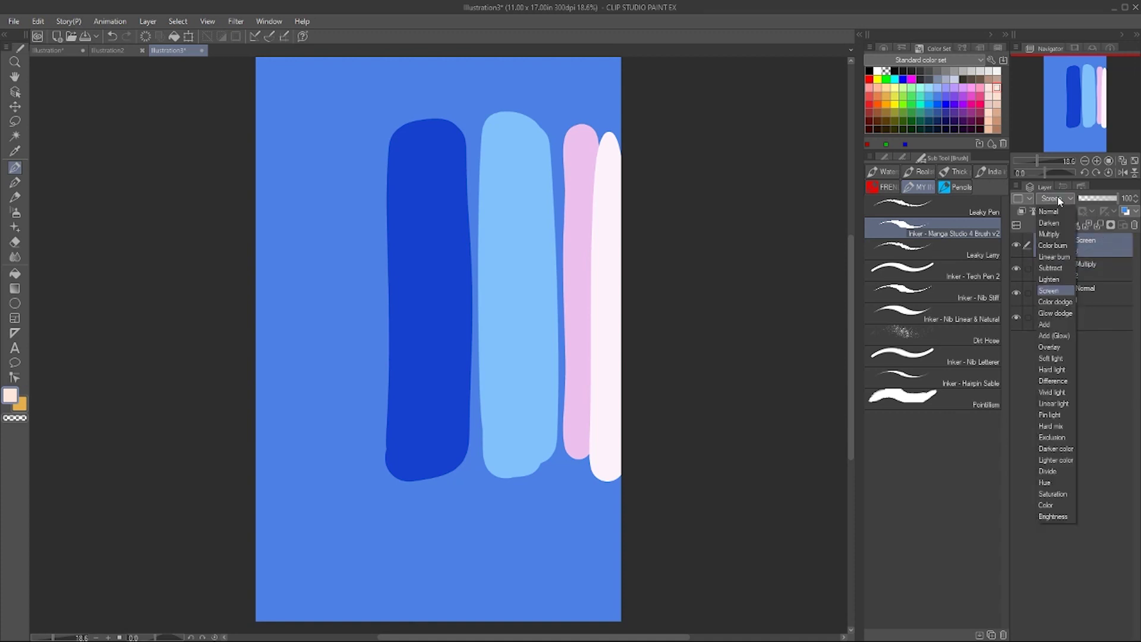
pyautogui.click(1067, 336)
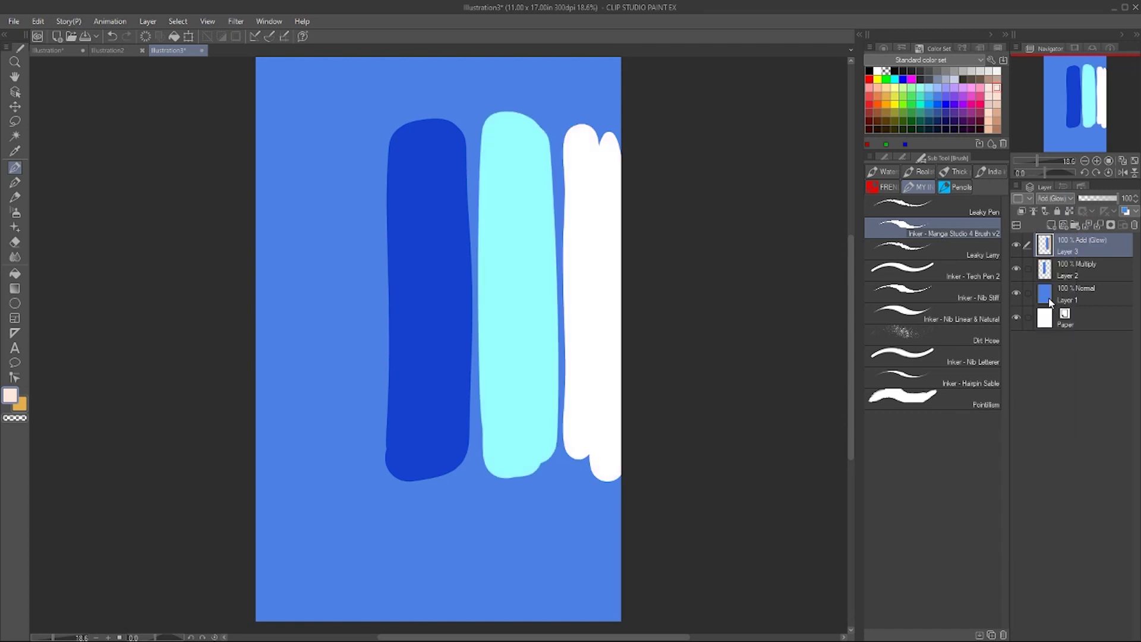
# Dab orange and peach paint atop the pink and dark-blue strokes
pyautogui.click(887, 104)
pyautogui.moveTo(582, 126); pyautogui.dragTo(573, 115)
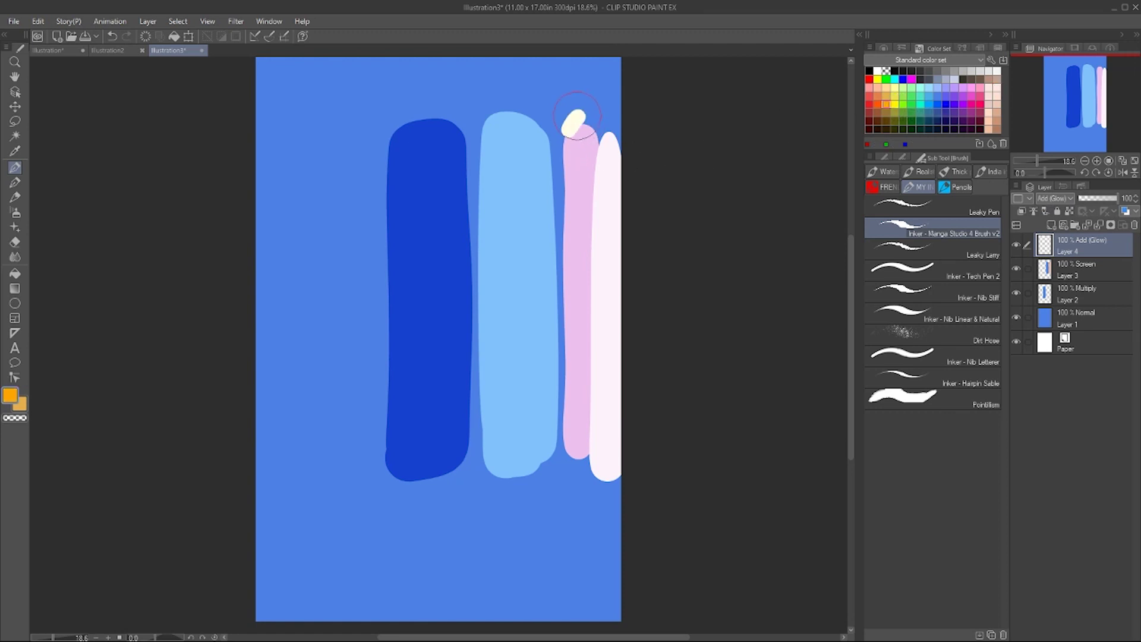
pyautogui.click(569, 110)
pyautogui.click(584, 104)
pyautogui.press('/')
pyautogui.click(447, 129)
pyautogui.moveTo(456, 137)
pyautogui.mouseDown()
pyautogui.moveTo(466, 143)
pyautogui.moveTo(459, 148)
pyautogui.mouseUp()
pyautogui.press('b')
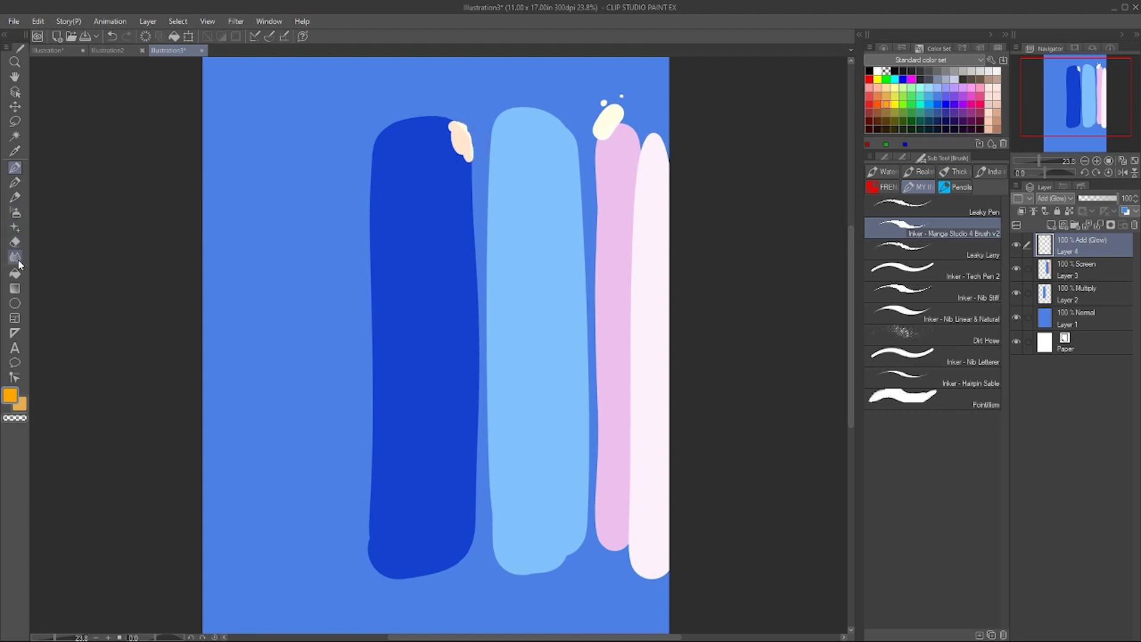
# Airbrush soft glows over both dabs, then switch the layer to Glow dodge
pyautogui.click(15, 212)
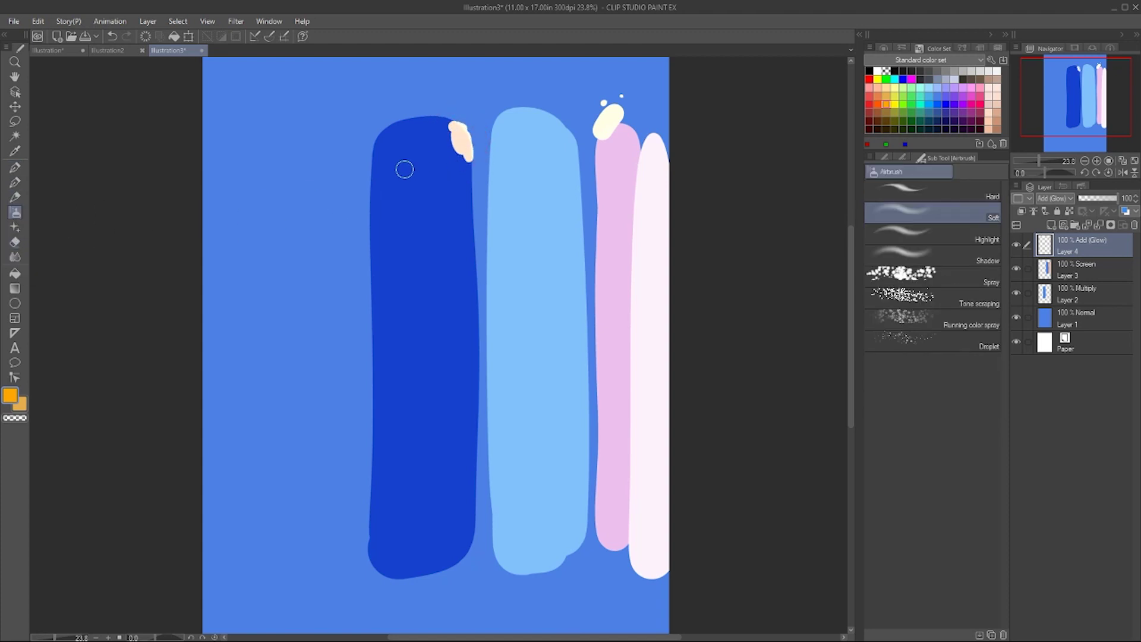
pyautogui.moveTo(461, 141); pyautogui.dragTo(463, 134)
pyautogui.moveTo(609, 110)
pyautogui.mouseDown()
pyautogui.moveTo(600, 139)
pyautogui.moveTo(605, 101)
pyautogui.mouseUp()
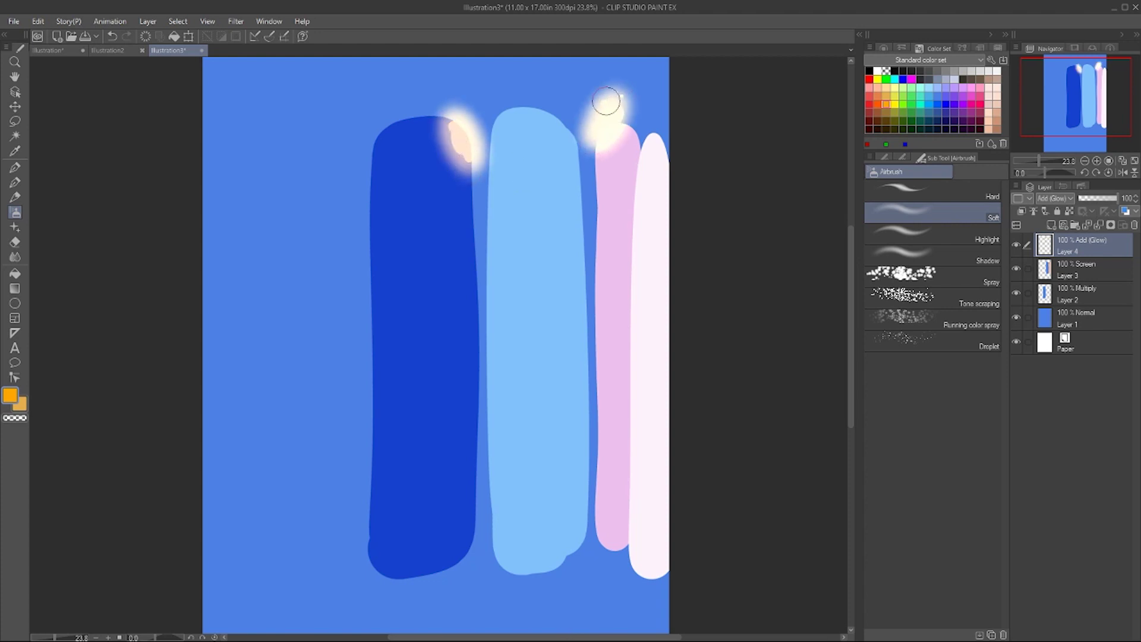
pyautogui.click(1055, 198)
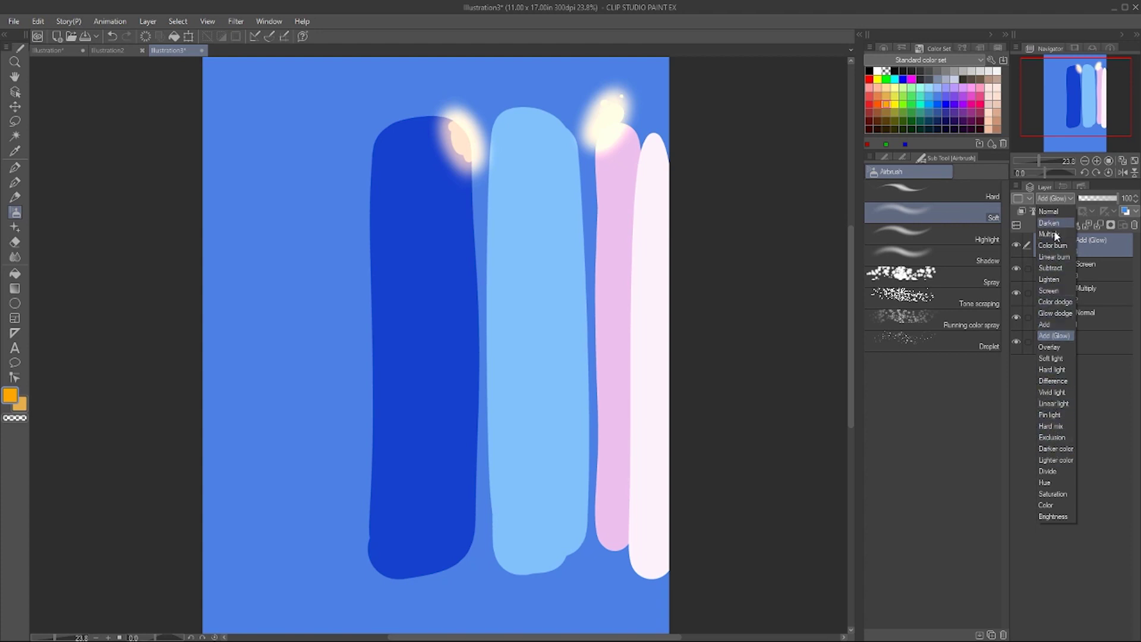
pyautogui.click(1055, 314)
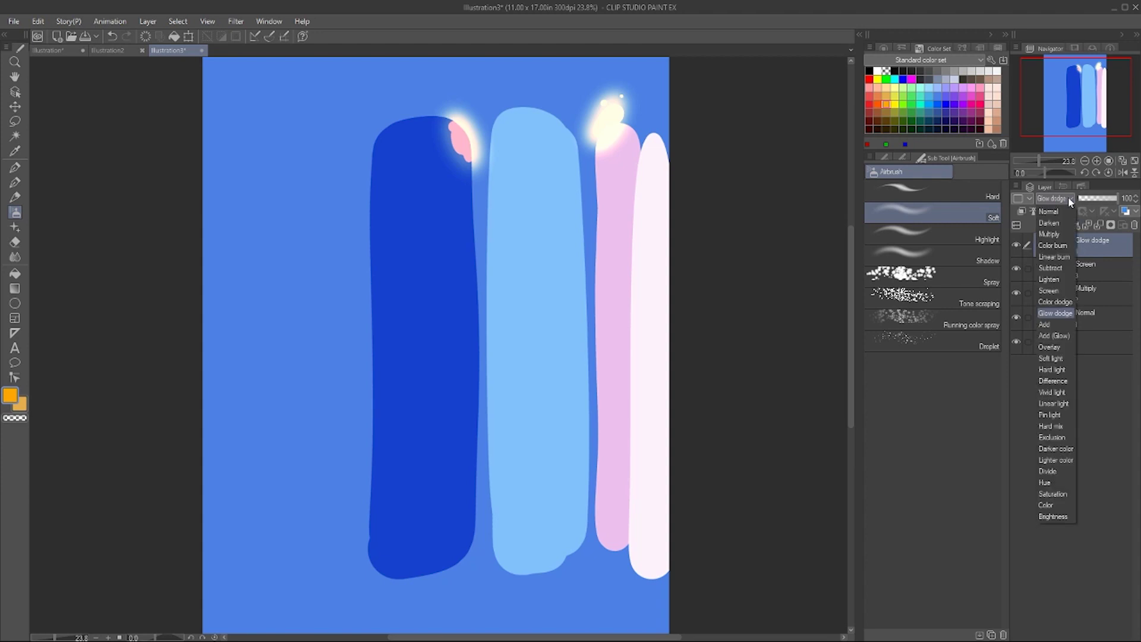
# Try Lighten on the glow layer, undo a pink test stroke, then try Soft light
pyautogui.click(1058, 279)
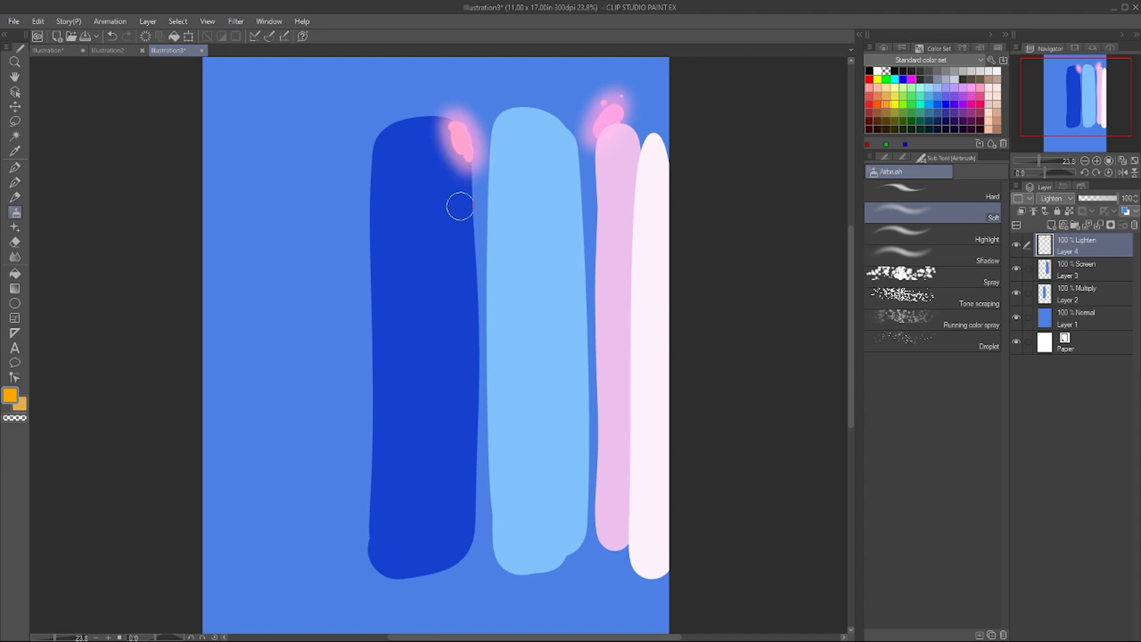
pyautogui.press('b')
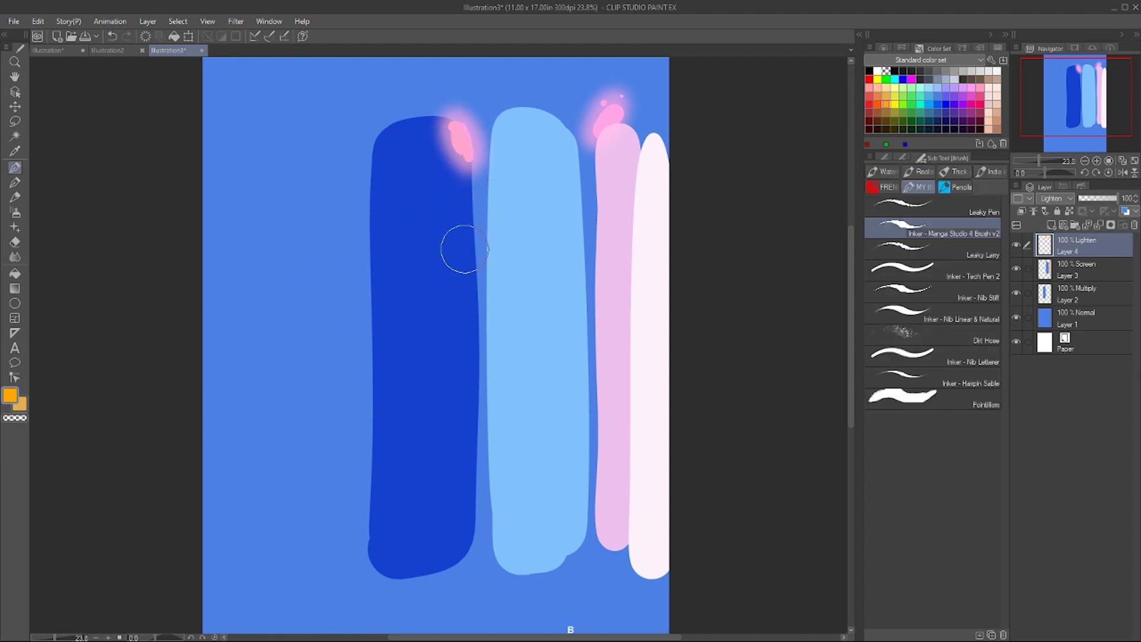
pyautogui.moveTo(458, 248)
pyautogui.mouseDown()
pyautogui.moveTo(345, 367)
pyautogui.moveTo(505, 252)
pyautogui.moveTo(457, 292)
pyautogui.mouseUp()
pyautogui.hotkey('ctrl', 'z')
pyautogui.click(1057, 201)
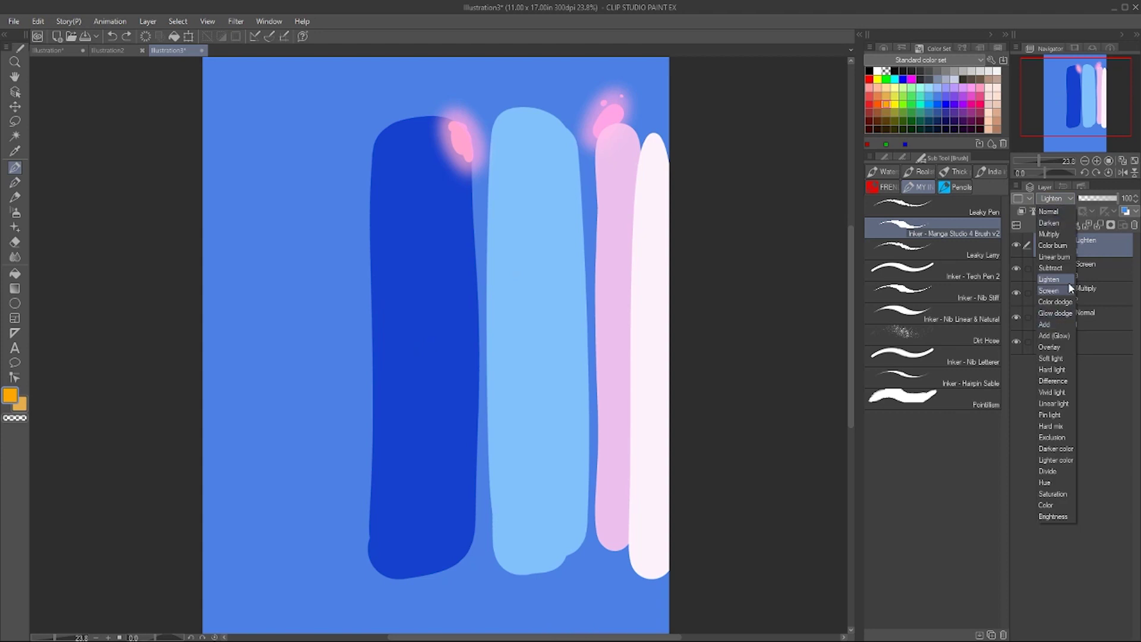
pyautogui.click(1062, 359)
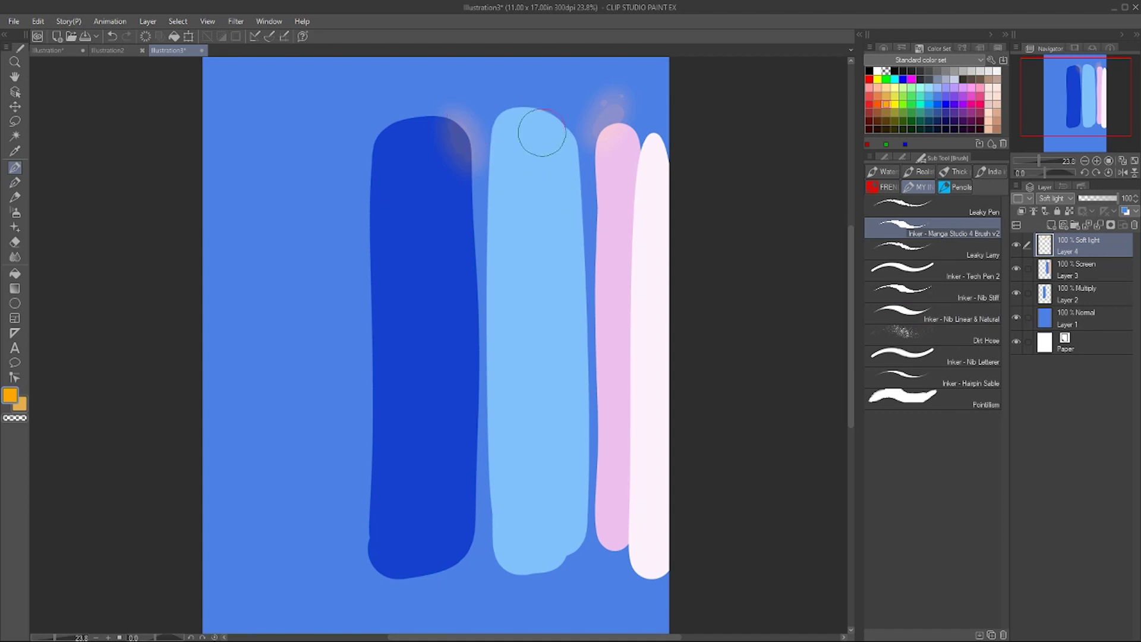
# Try Pin light, then settle the glow layer on Hue blending
pyautogui.click(1060, 200)
pyautogui.click(1059, 415)
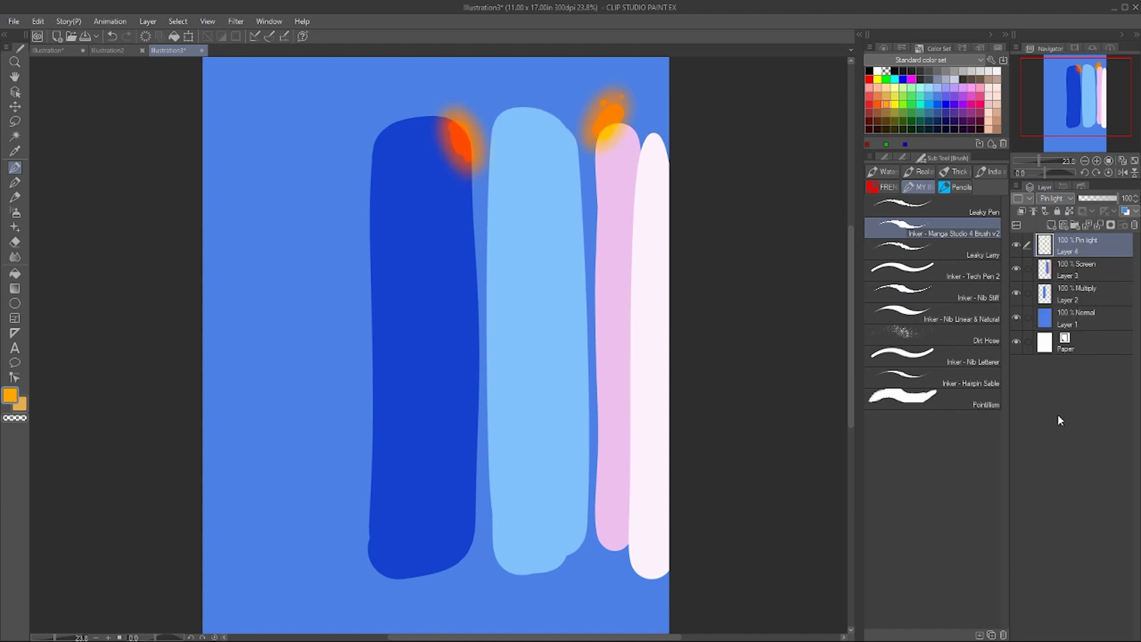
pyautogui.click(1062, 198)
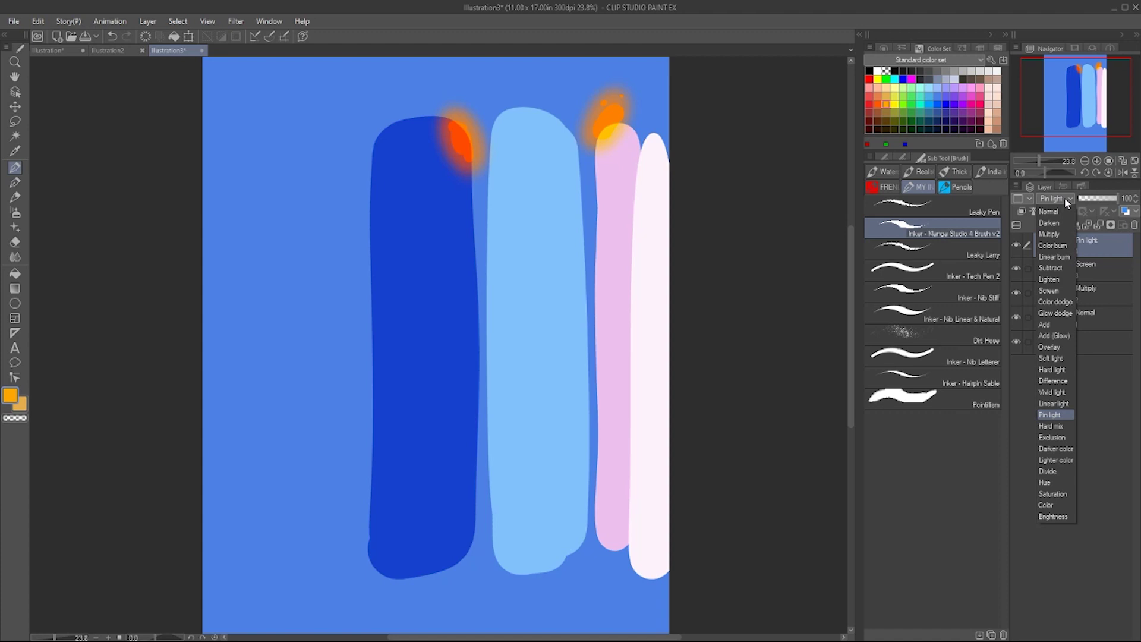
pyautogui.click(1025, 549)
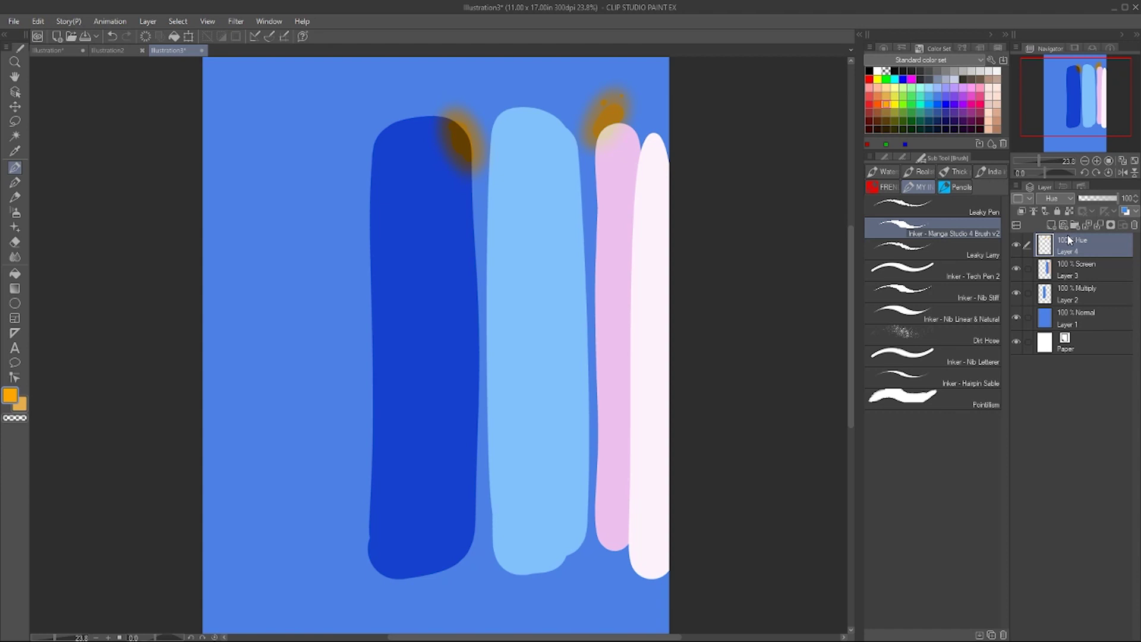
pyautogui.click(1058, 199)
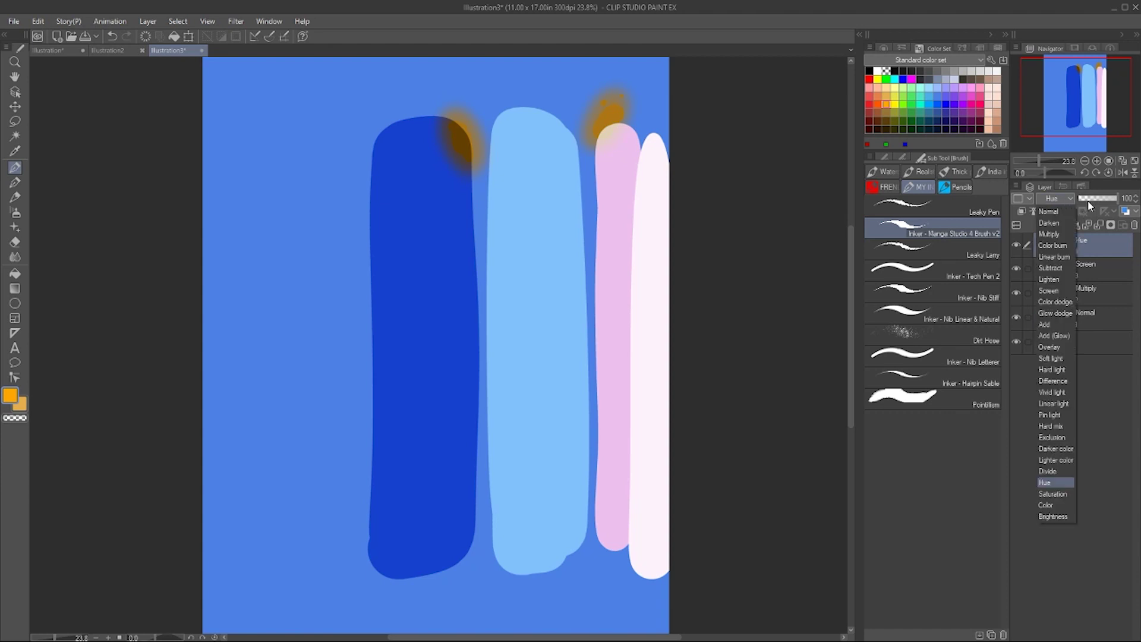
pyautogui.click(1062, 485)
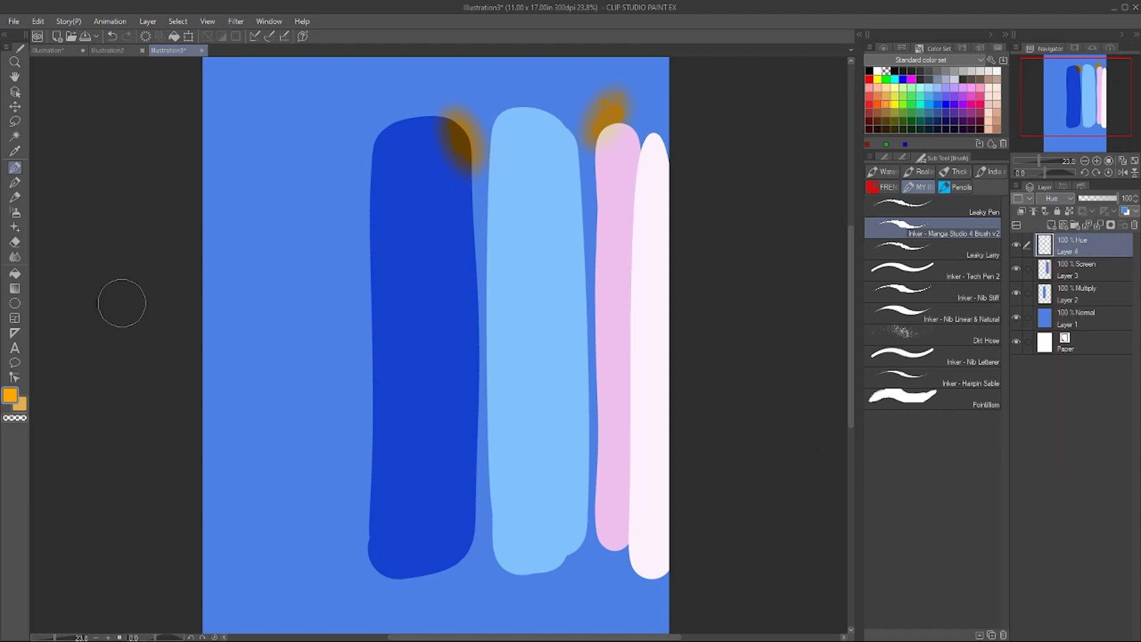
# Fill the glow layer with salmon pink using the Fill tool
pyautogui.click(15, 273)
pyautogui.click(870, 88)
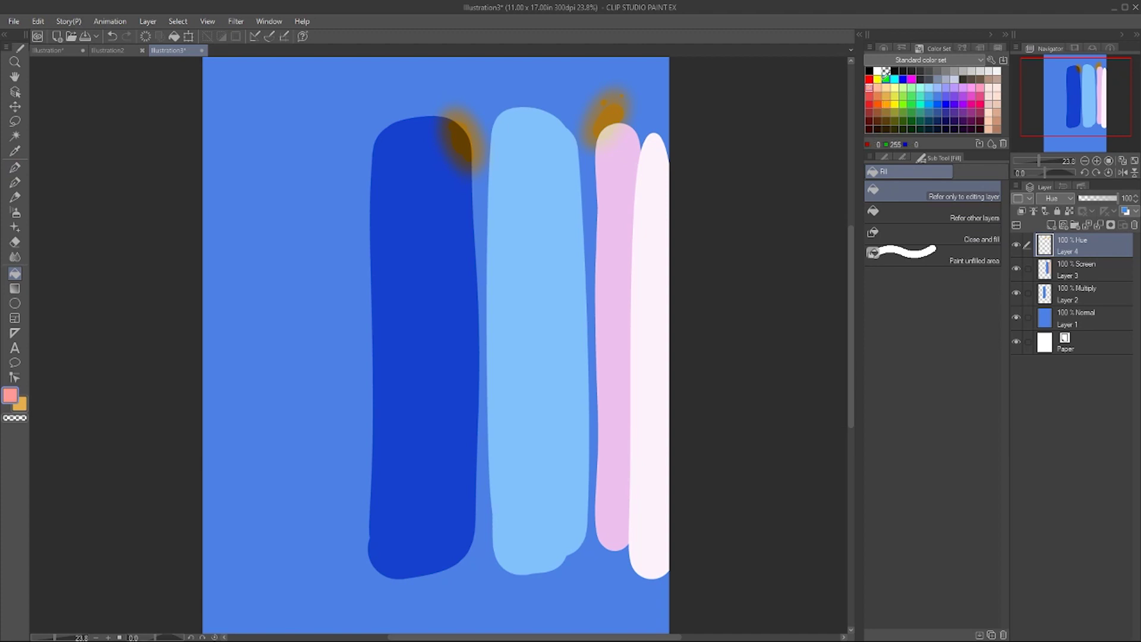
pyautogui.click(904, 153)
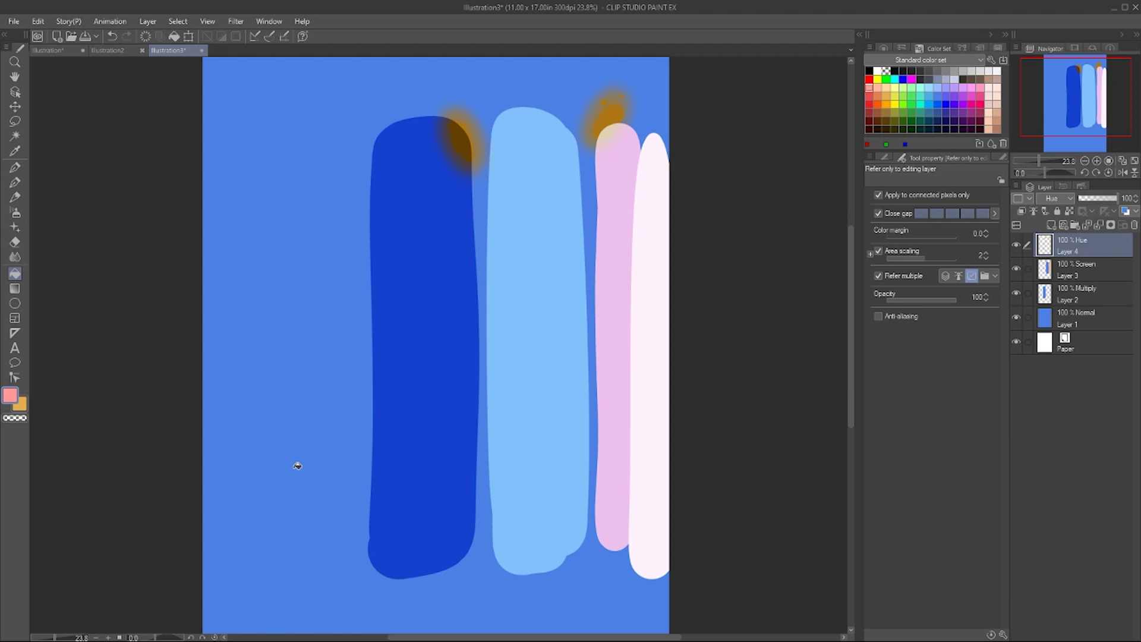
pyautogui.click(297, 466)
# Lower the layer opacity to 45% then 23%, then undo back to Add (Glow) at 100%
pyautogui.click(1097, 198)
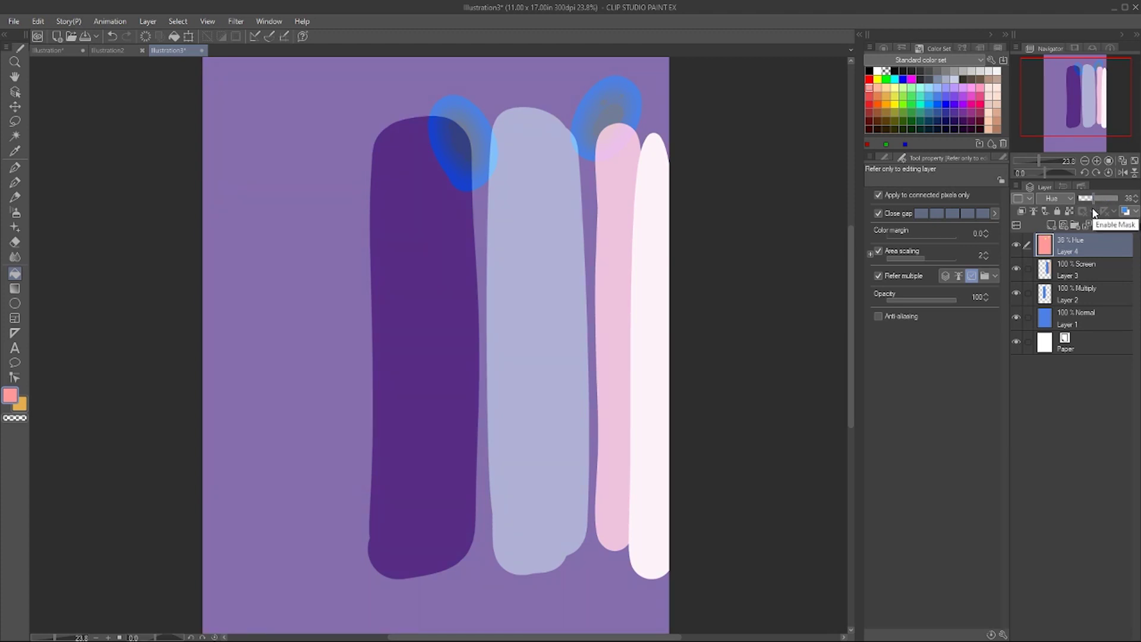
pyautogui.click(1089, 199)
pyautogui.hotkey('ctrl', 'z')
pyautogui.hotkey('ctrl', 'z')
pyautogui.hotkey('ctrl', 'z')
pyautogui.hotkey('ctrl', 'z')
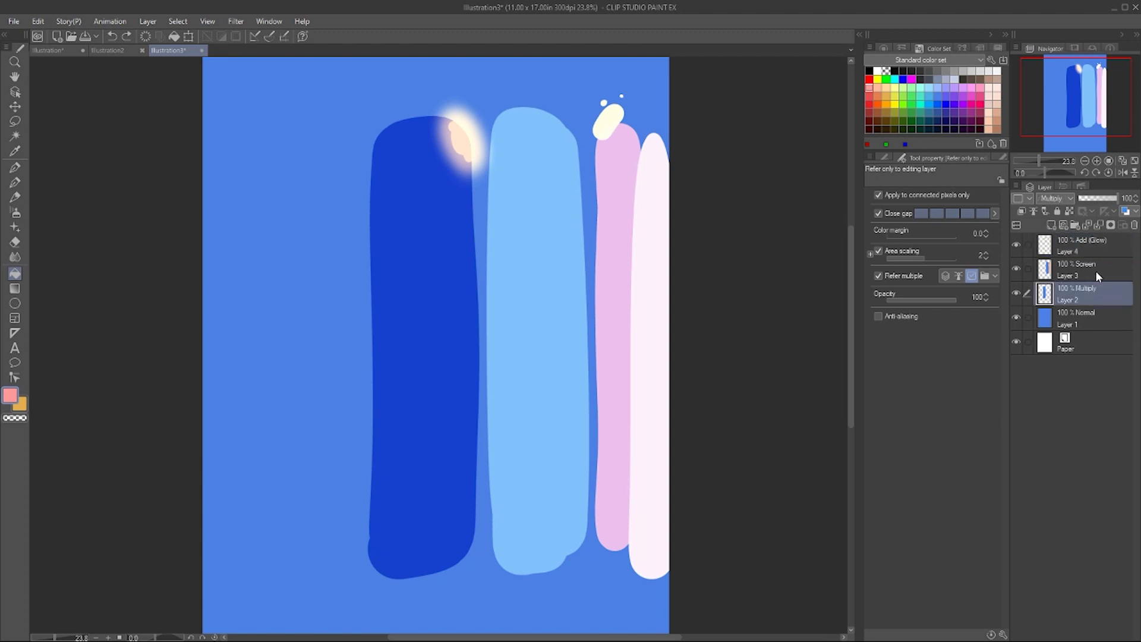
pyautogui.click(1065, 199)
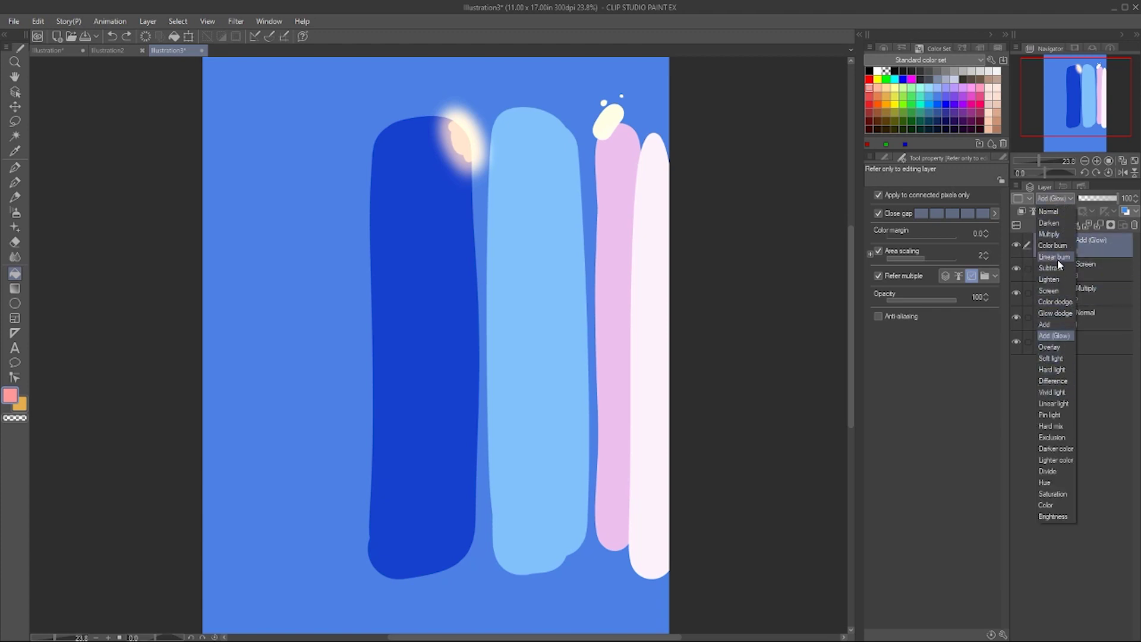
pyautogui.click(1059, 255)
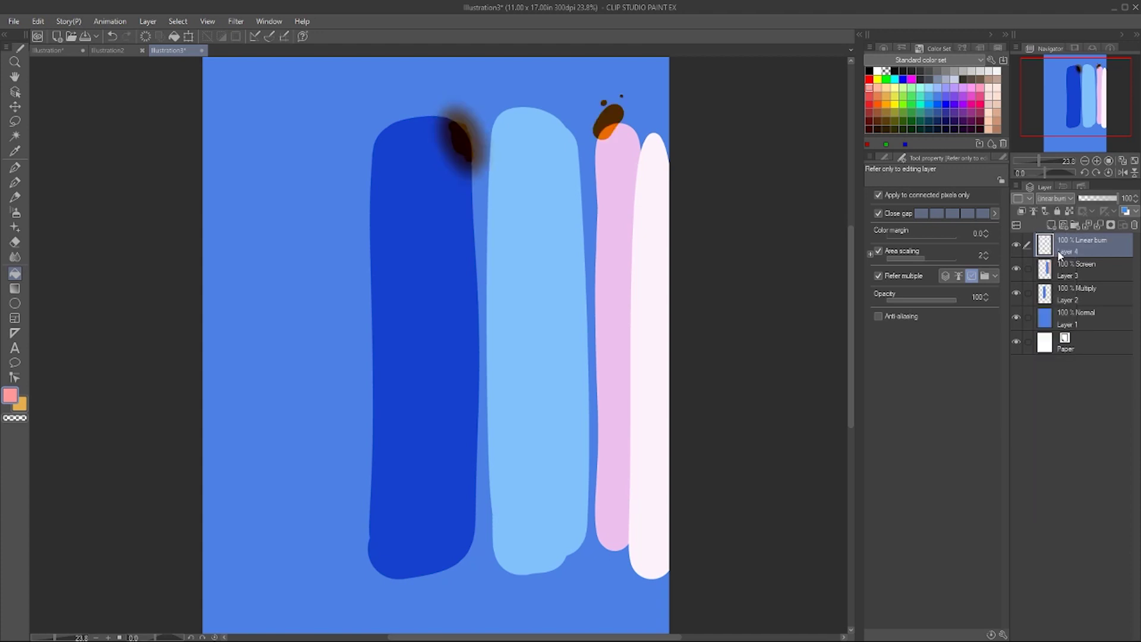
pyautogui.click(1056, 199)
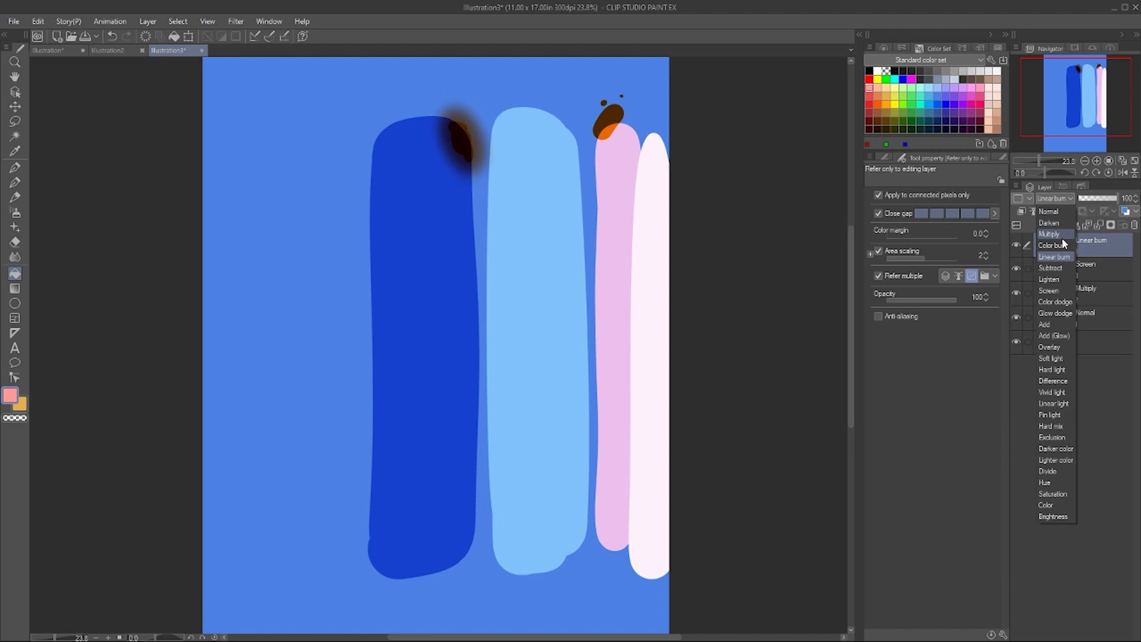
pyautogui.click(1052, 211)
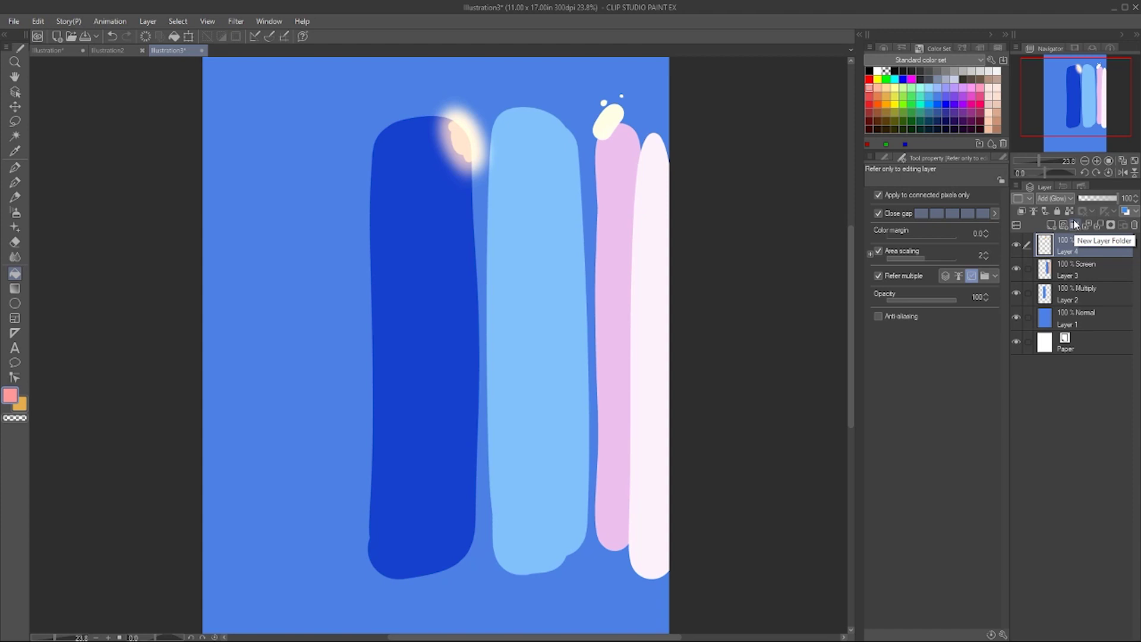
# Create a new layer folder named 'new colors'
pyautogui.click(1076, 226)
pyautogui.doubleClick(1086, 244)
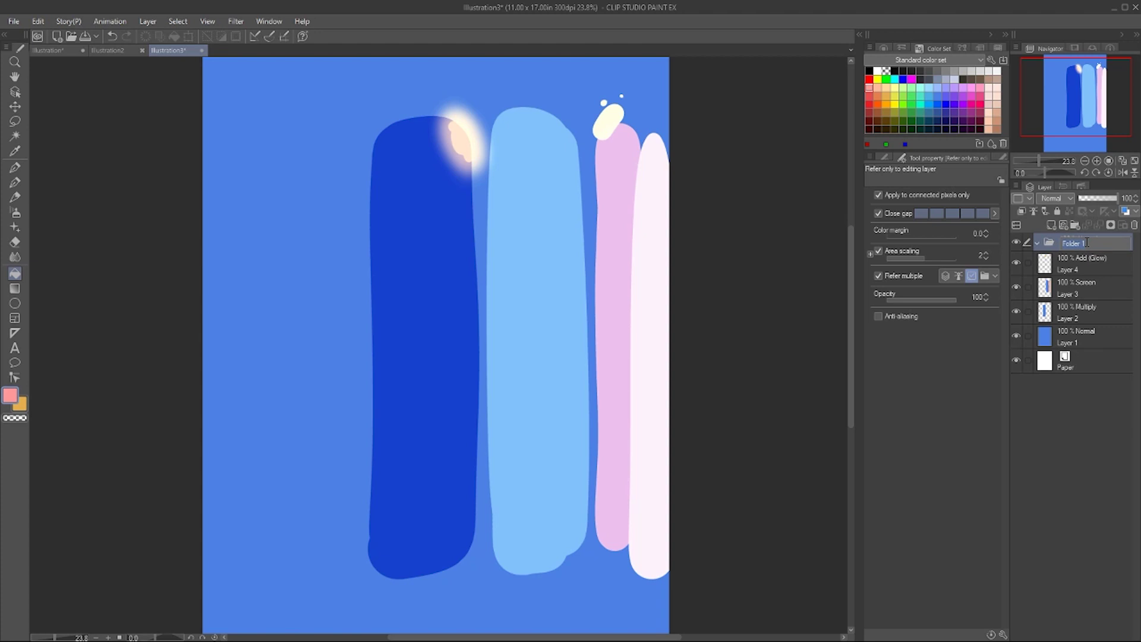
pyautogui.write('new colors')
# Move Layers 1–4 into the new colors folder and expand it to check
pyautogui.click(1076, 263)
pyautogui.keyDown('shift'); pyautogui.click(1086, 333); pyautogui.keyUp('shift')
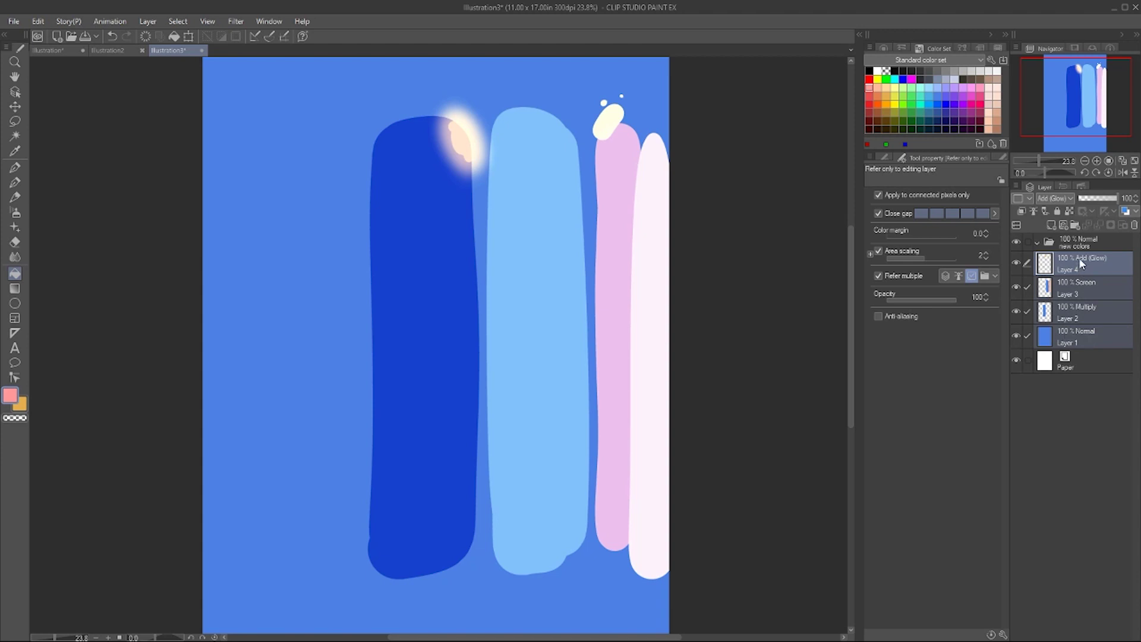
pyautogui.moveTo(1079, 262); pyautogui.dragTo(1063, 242)
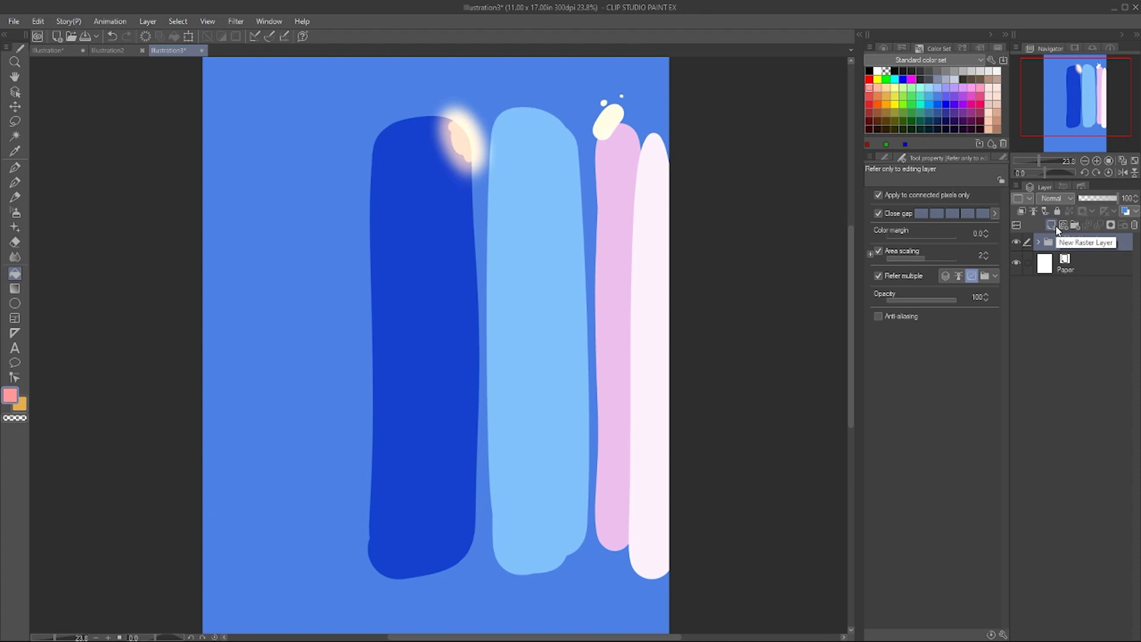
pyautogui.click(1016, 242)
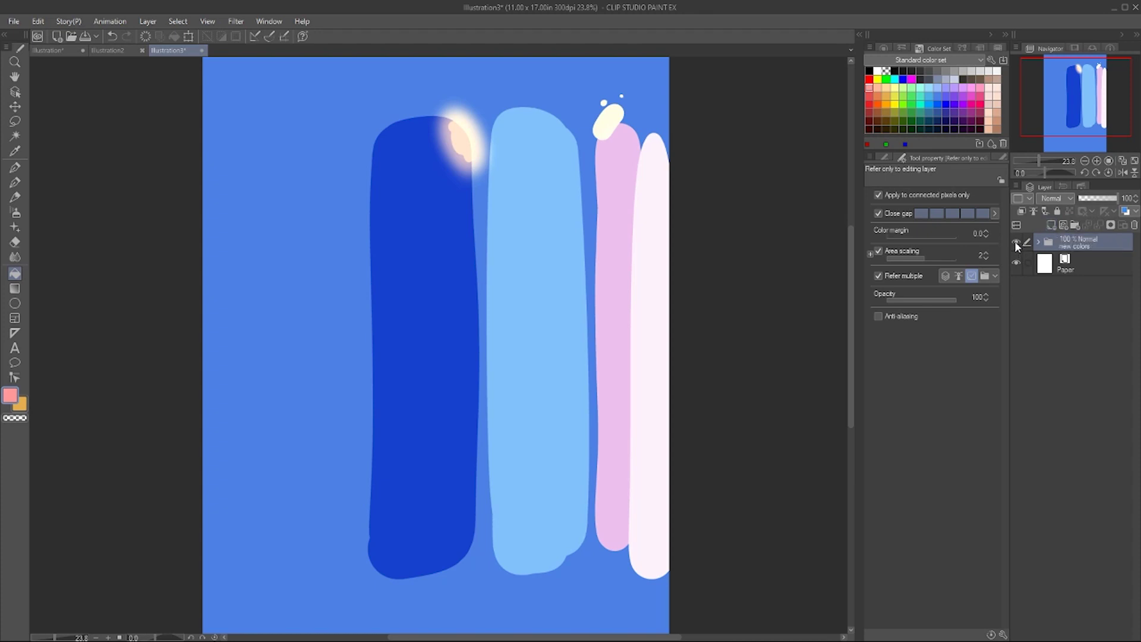
pyautogui.click(1017, 242)
pyautogui.click(1039, 245)
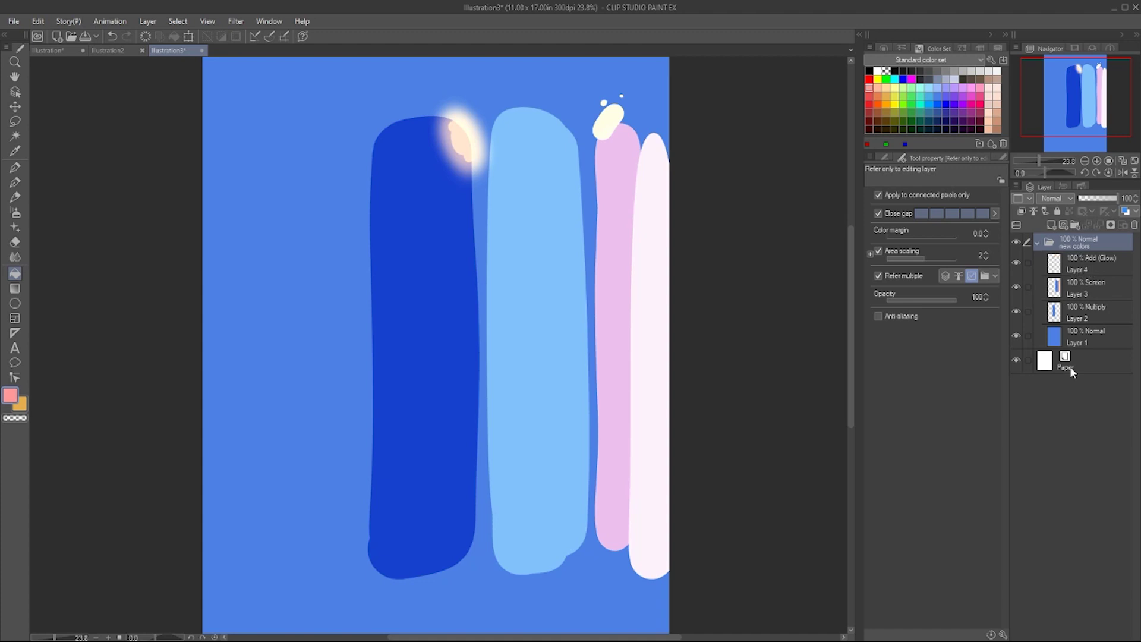
# Rename Layer 3 to 'highlights'
pyautogui.doubleClick(1083, 291)
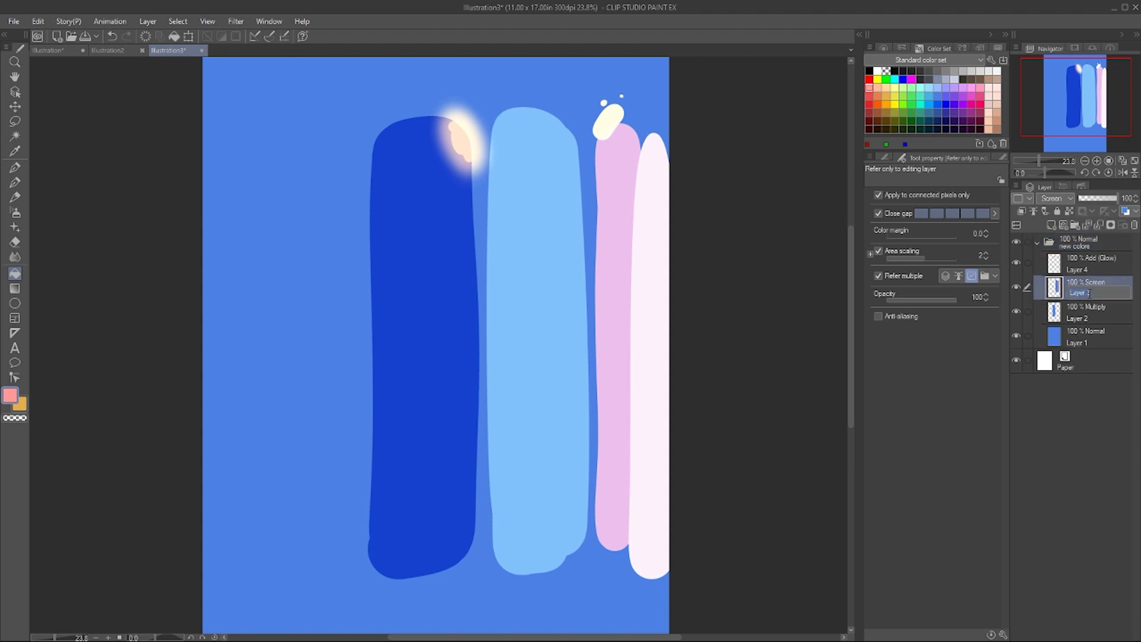
pyautogui.write('highlights')
pyautogui.press('Return')
pyautogui.click(1082, 321)
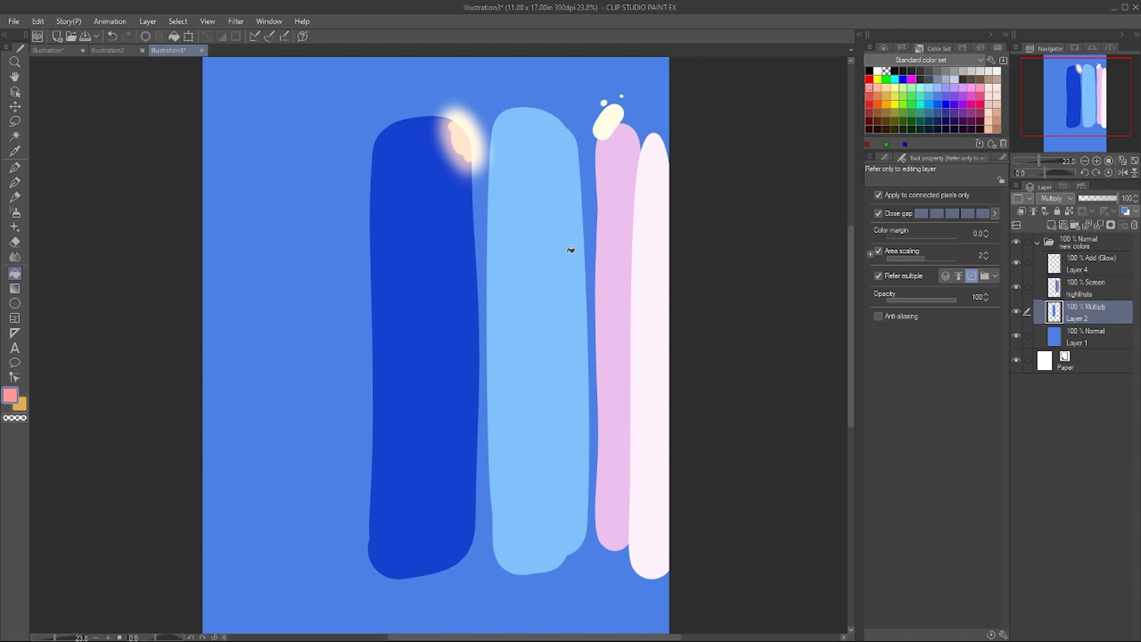
# Open the WARRIOR file from the Character Designs folder
pyautogui.click(76, 34)
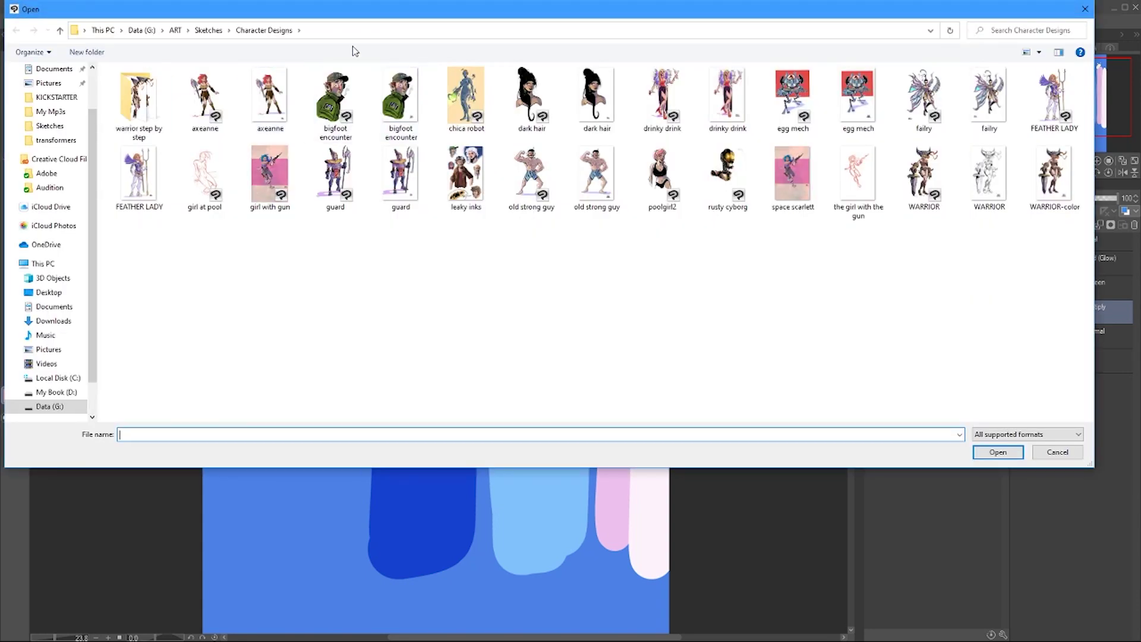
pyautogui.doubleClick(923, 175)
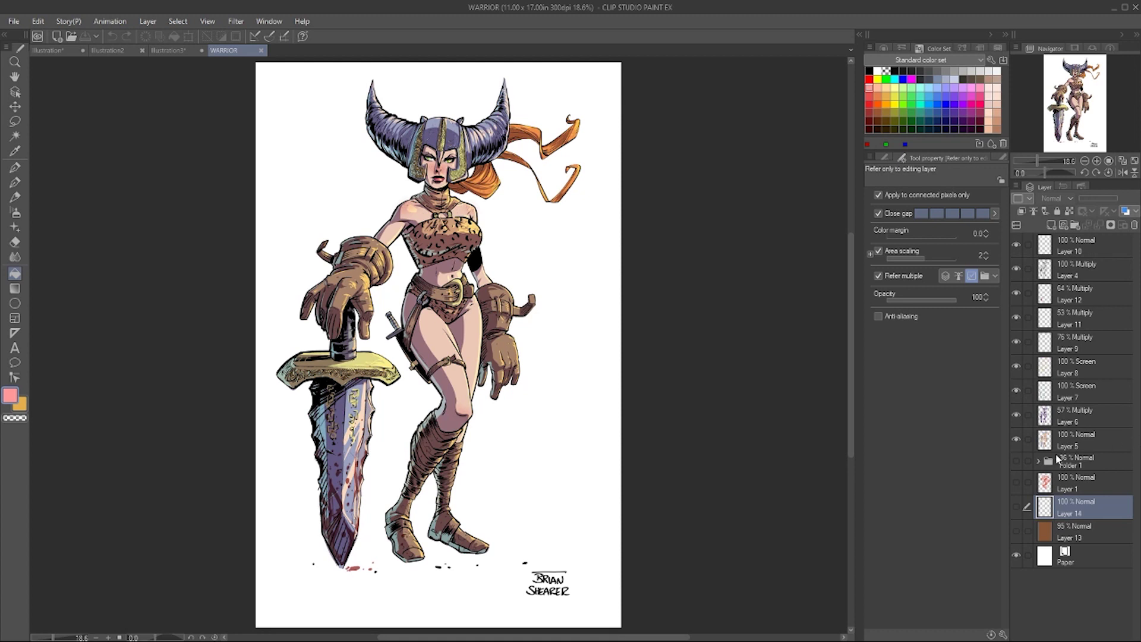
pyautogui.click(1015, 461)
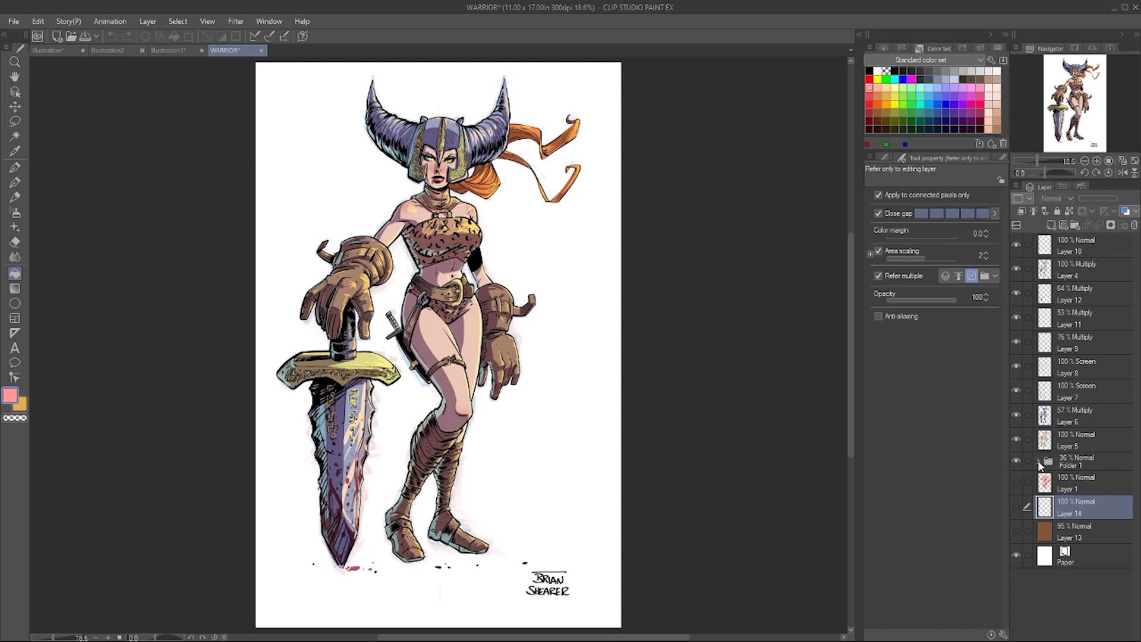
pyautogui.click(1038, 461)
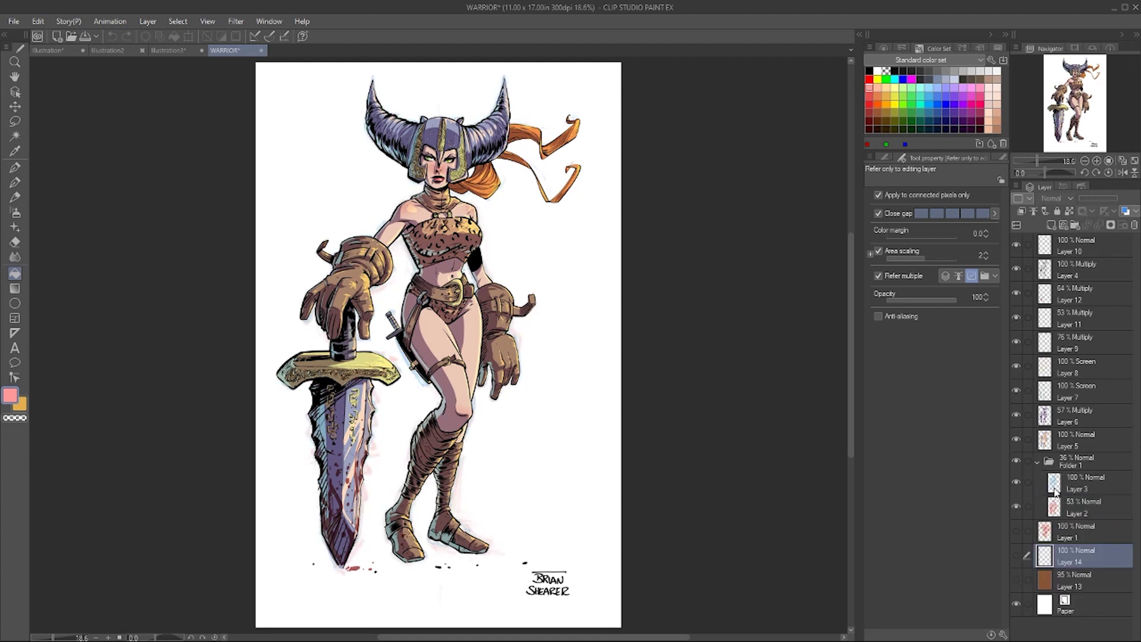
pyautogui.click(1037, 462)
pyautogui.click(1018, 460)
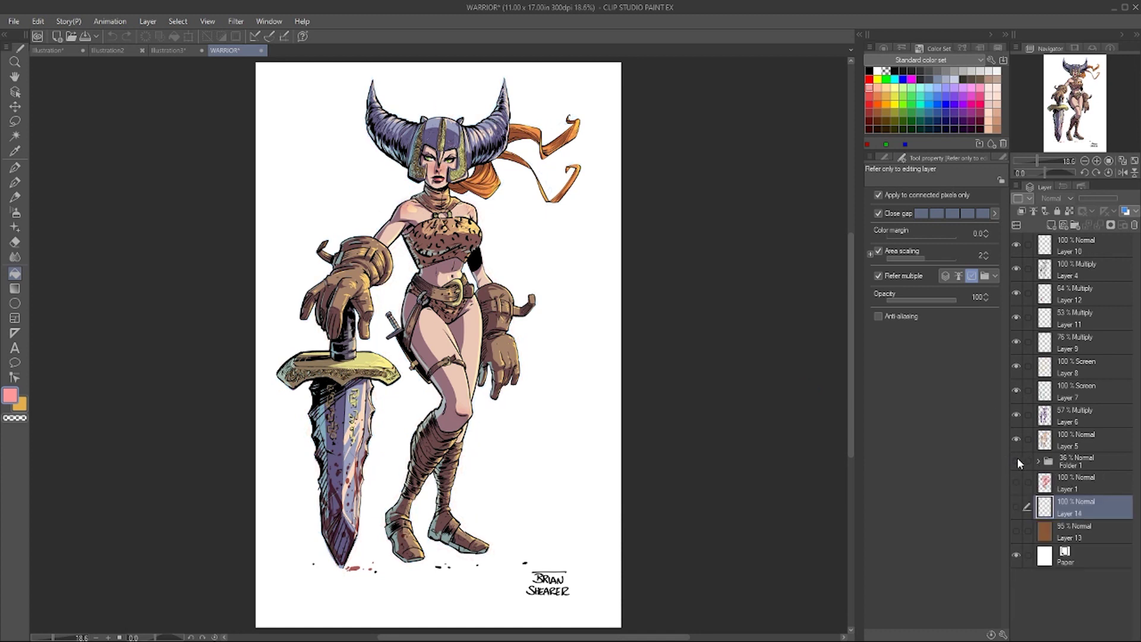
pyautogui.click(1018, 459)
pyautogui.click(1017, 366)
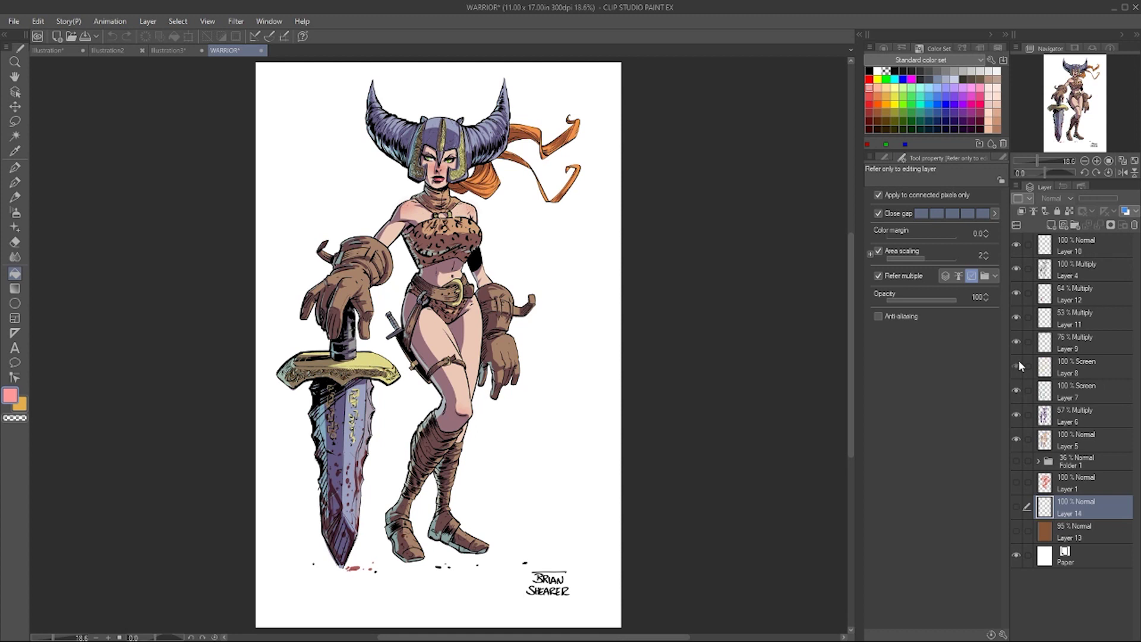
pyautogui.click(1017, 366)
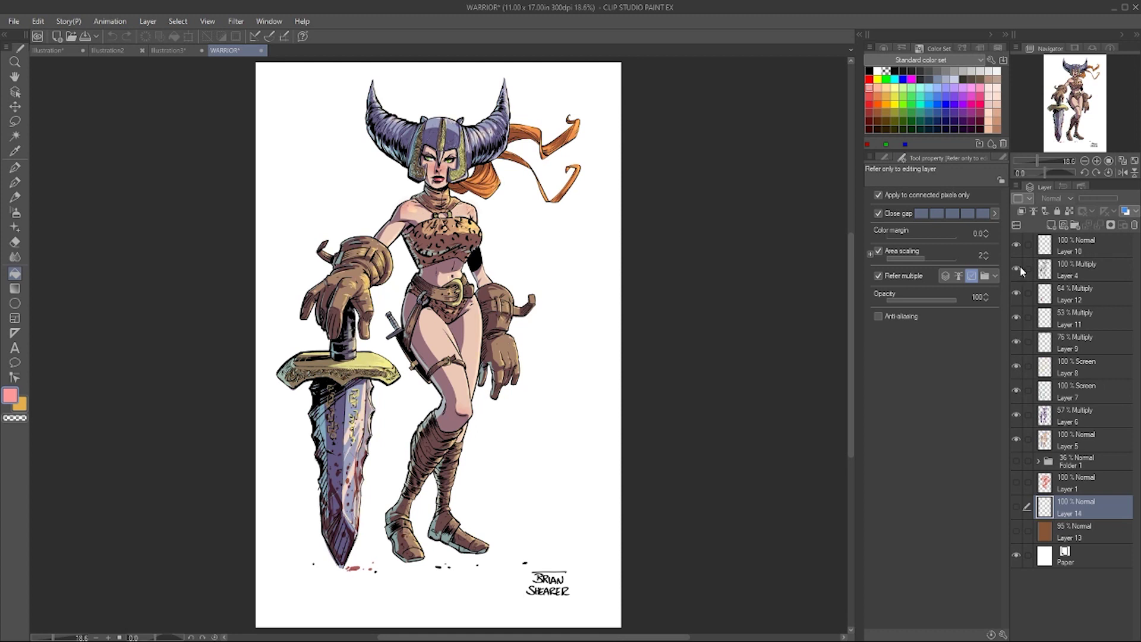
pyautogui.click(1016, 339)
pyautogui.click(1016, 339)
pyautogui.click(1017, 366)
pyautogui.click(1017, 366)
pyautogui.click(1017, 390)
pyautogui.click(1016, 391)
# Add a Hue-blended layer above Layer 10, fill it pink, and lower its opacity to 41%
pyautogui.click(1072, 252)
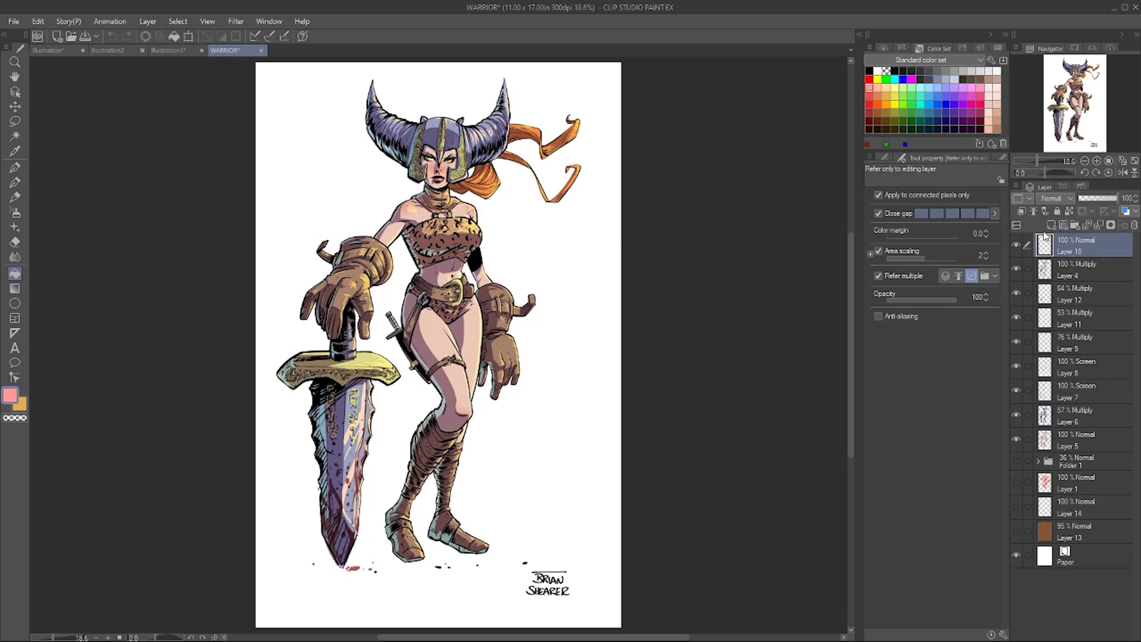
pyautogui.click(1051, 225)
pyautogui.click(1058, 201)
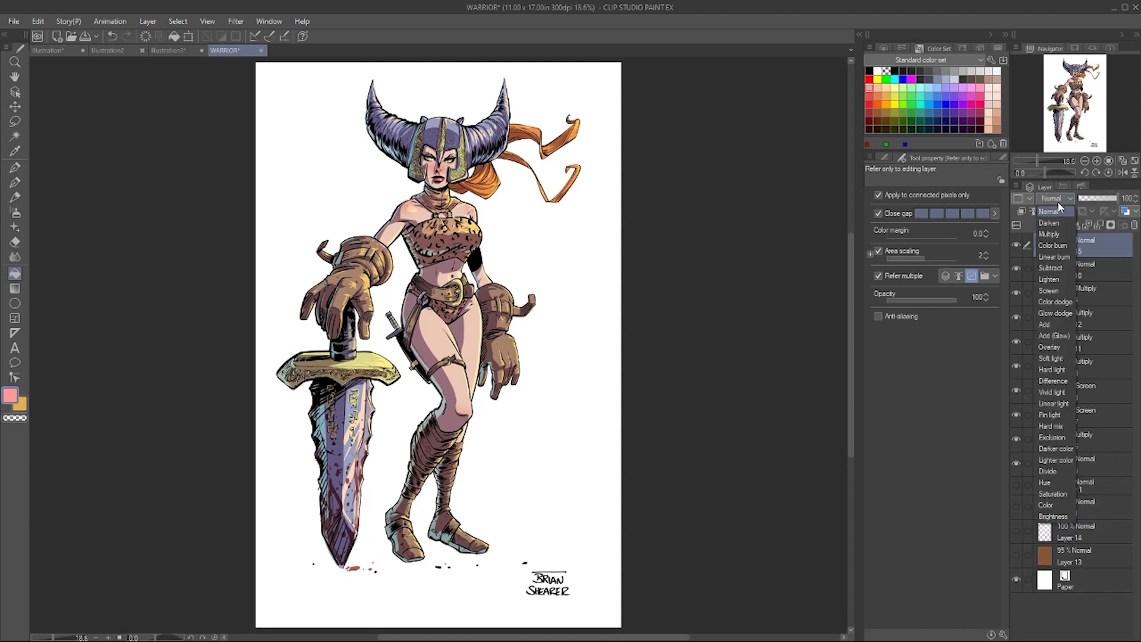
pyautogui.click(1051, 460)
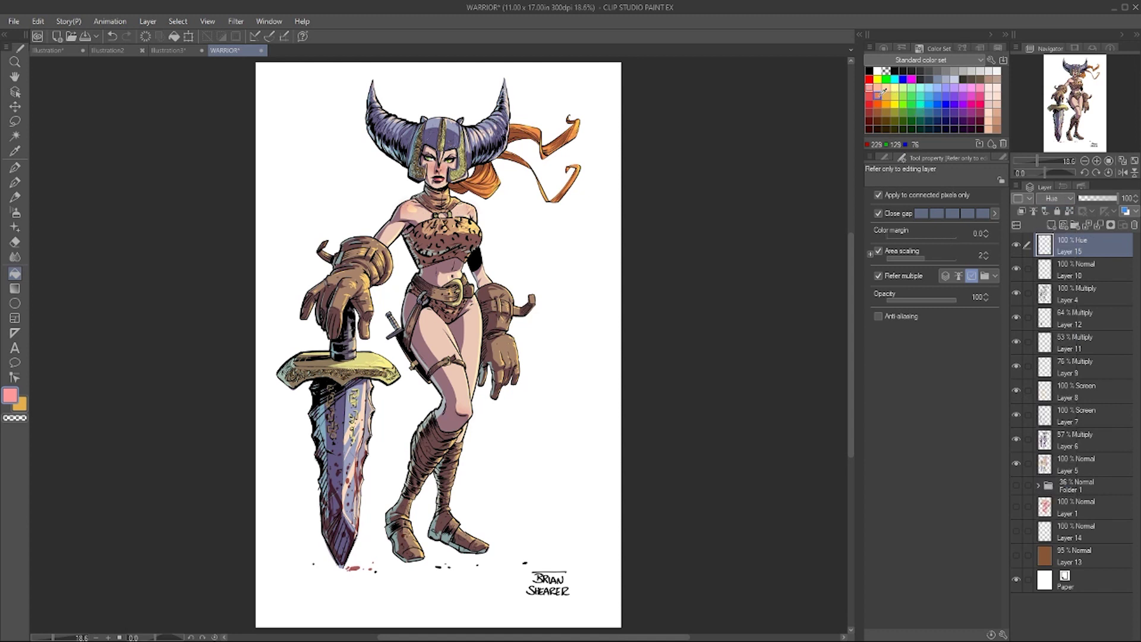
pyautogui.click(658, 310)
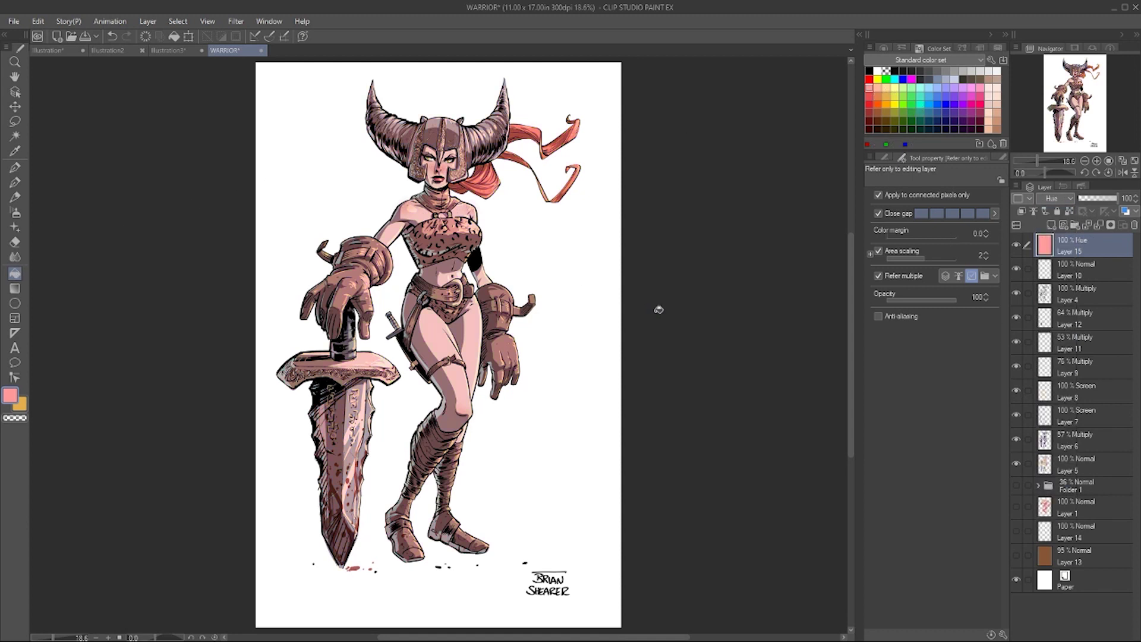
pyautogui.click(1091, 197)
# Hide and show the pink Hue layer twice to compare, then reselect Layer 10
pyautogui.click(1018, 246)
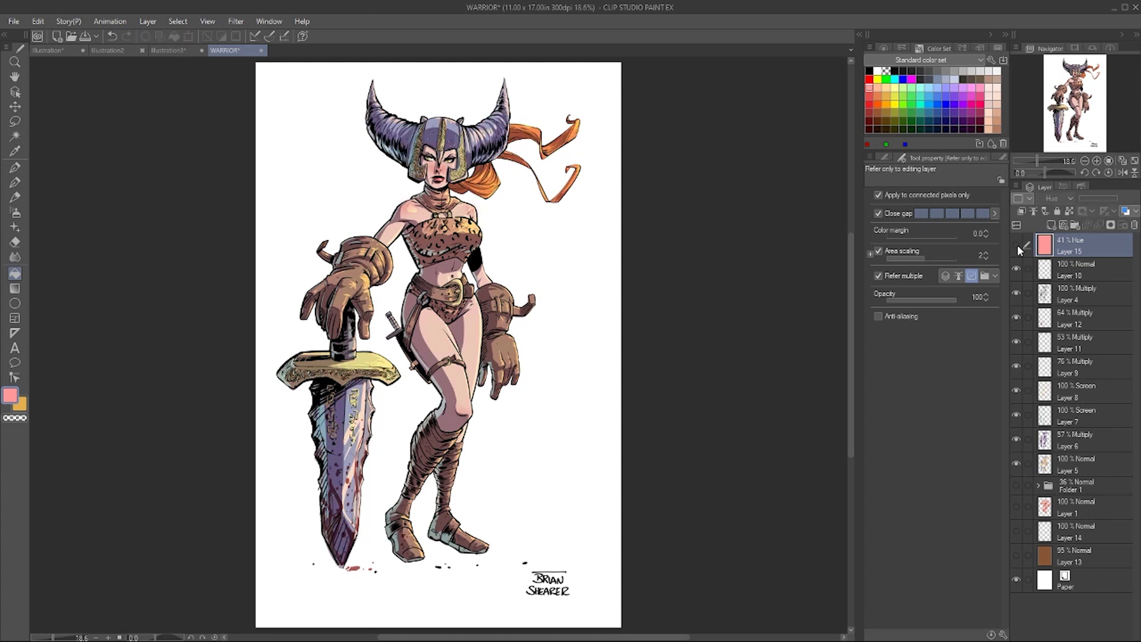
pyautogui.click(1017, 246)
pyautogui.click(1017, 246)
pyautogui.click(1017, 246)
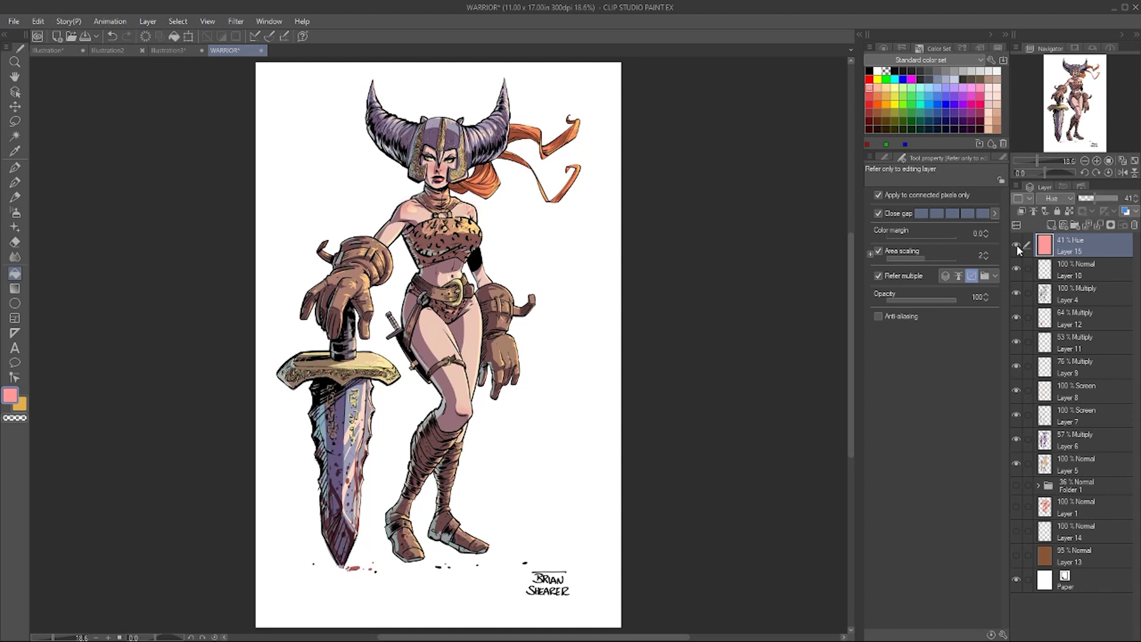
pyautogui.click(1064, 270)
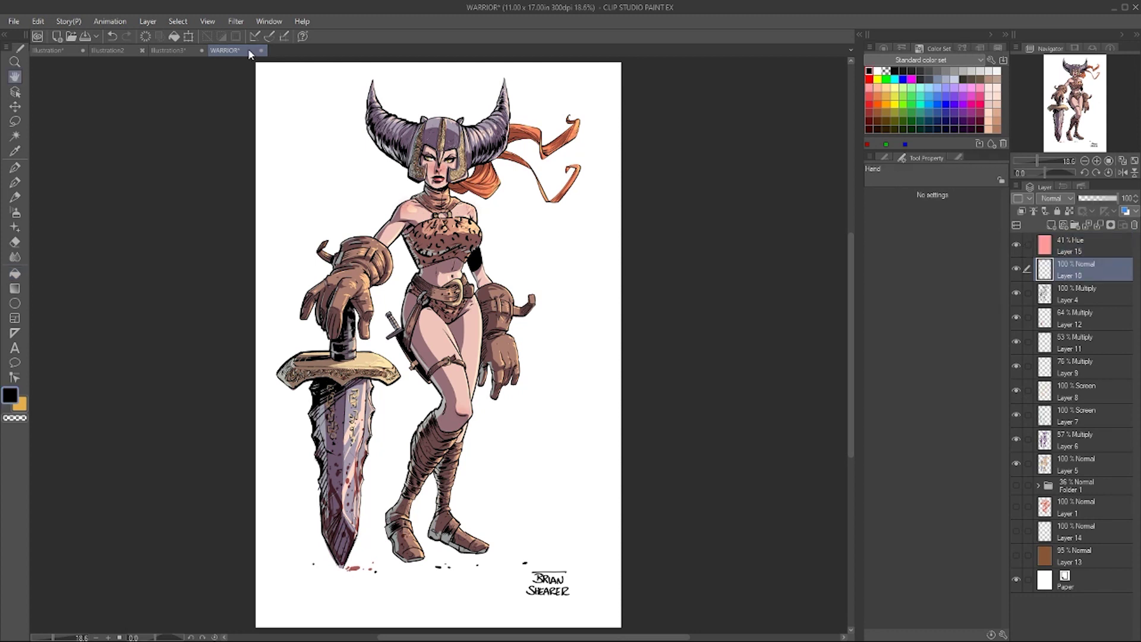